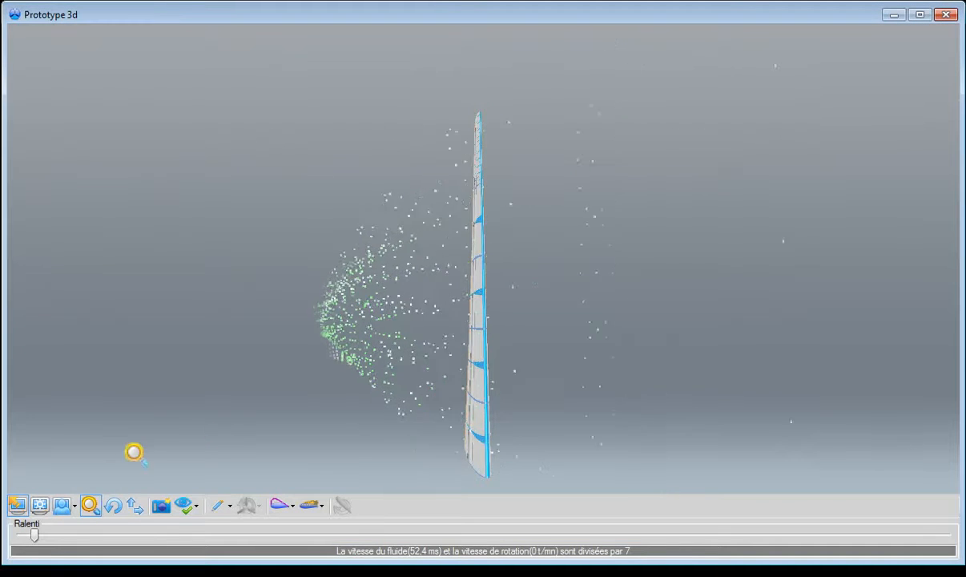
Step: Orbit around the wing in the separate 3D prototype window, and close that window
{"action": "left_click", "coordinate": [113, 505]}
{"action": "left_click_drag", "start_coordinate": [244, 437], "coordinate": [578, 463]}
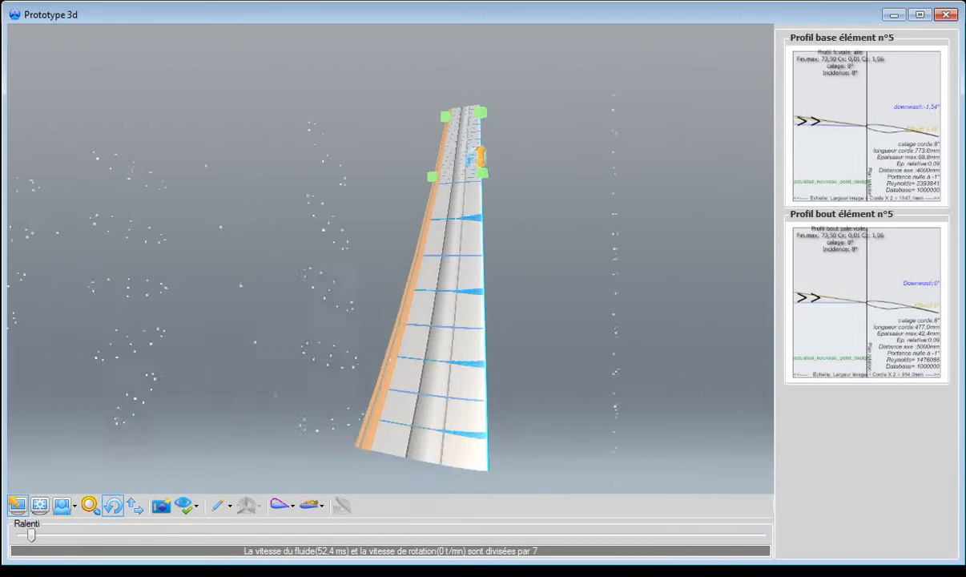
{"action": "left_click", "coordinate": [946, 15]}
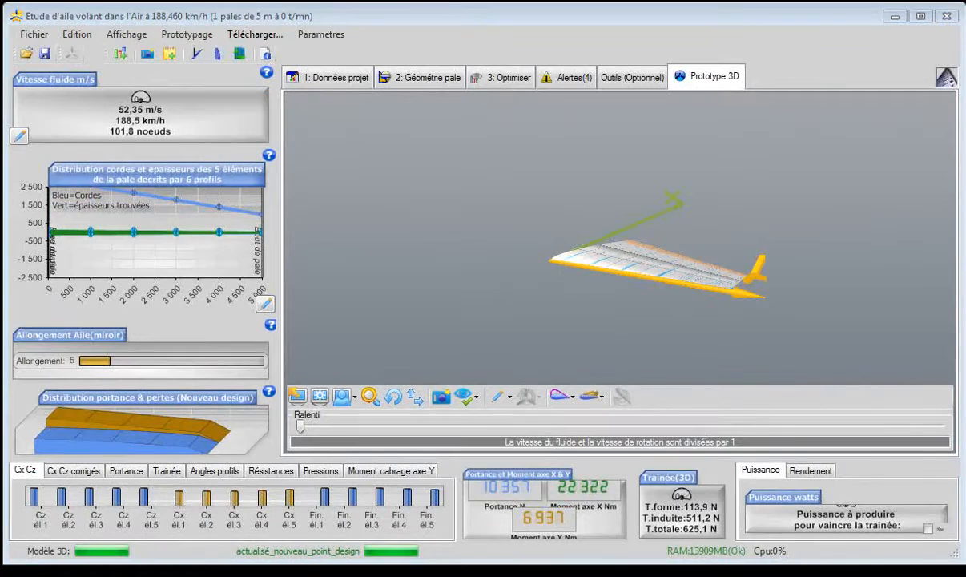
Step: Create a new project from the "Aile (performances demi - aile)" model and orbit the new wing
{"action": "left_click", "coordinate": [32, 37]}
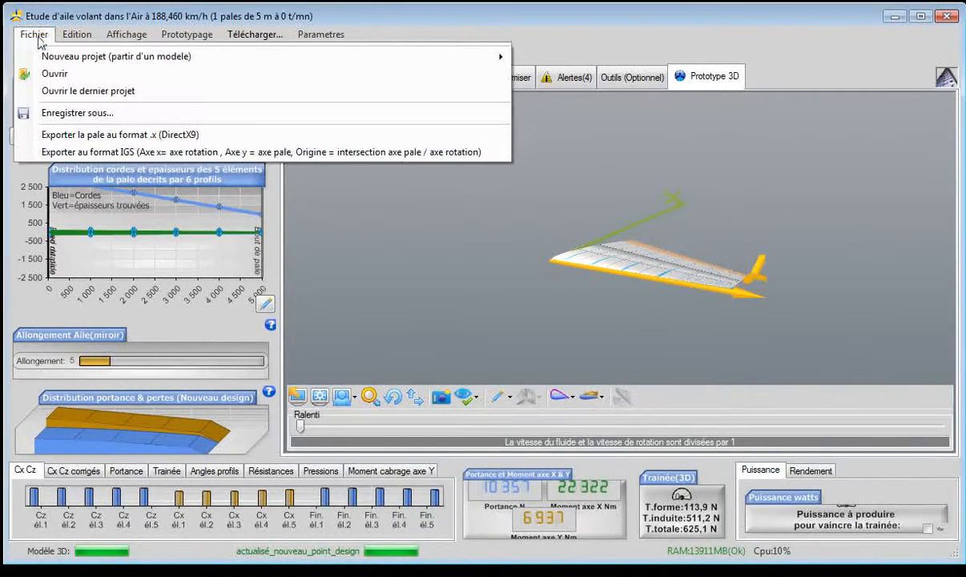
{"action": "mouse_move", "coordinate": [124, 57]}
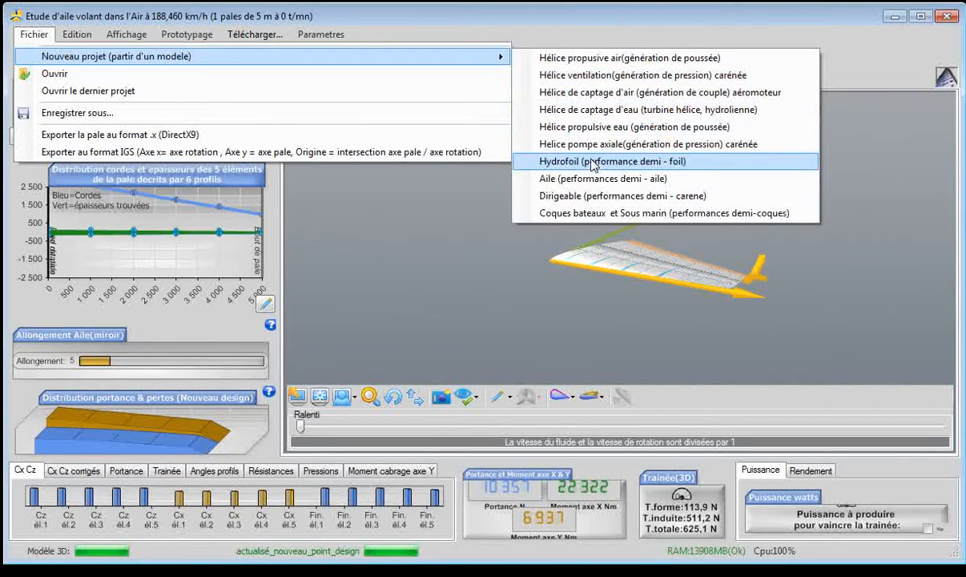
{"action": "left_click", "coordinate": [629, 184]}
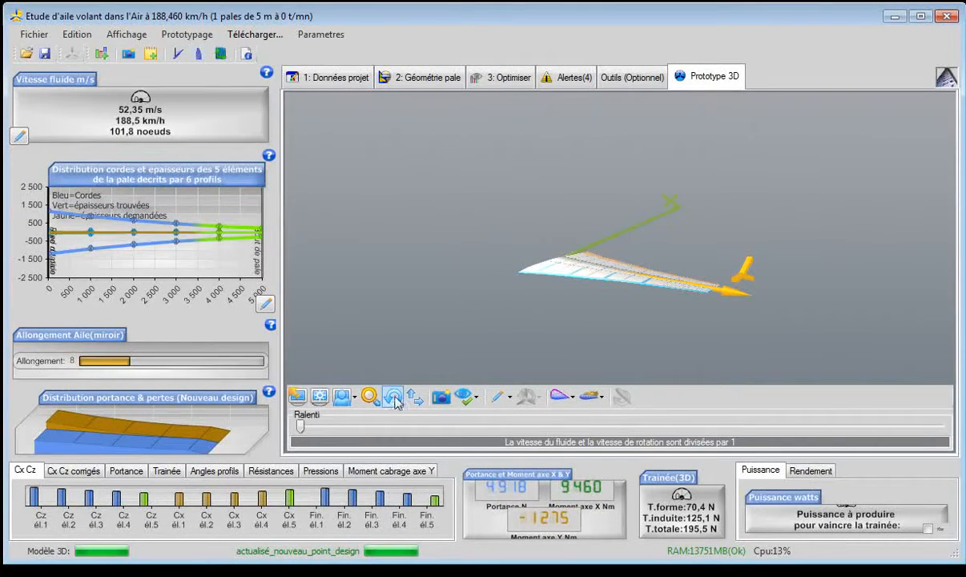
{"action": "left_click", "coordinate": [394, 399]}
{"action": "mouse_move", "coordinate": [576, 310]}
{"action": "left_mouse_down"}
{"action": "mouse_move", "coordinate": [540, 280]}
{"action": "mouse_move", "coordinate": [565, 207]}
{"action": "mouse_move", "coordinate": [576, 231]}
{"action": "mouse_move", "coordinate": [549, 300]}
{"action": "mouse_move", "coordinate": [582, 322]}
{"action": "left_mouse_up"}
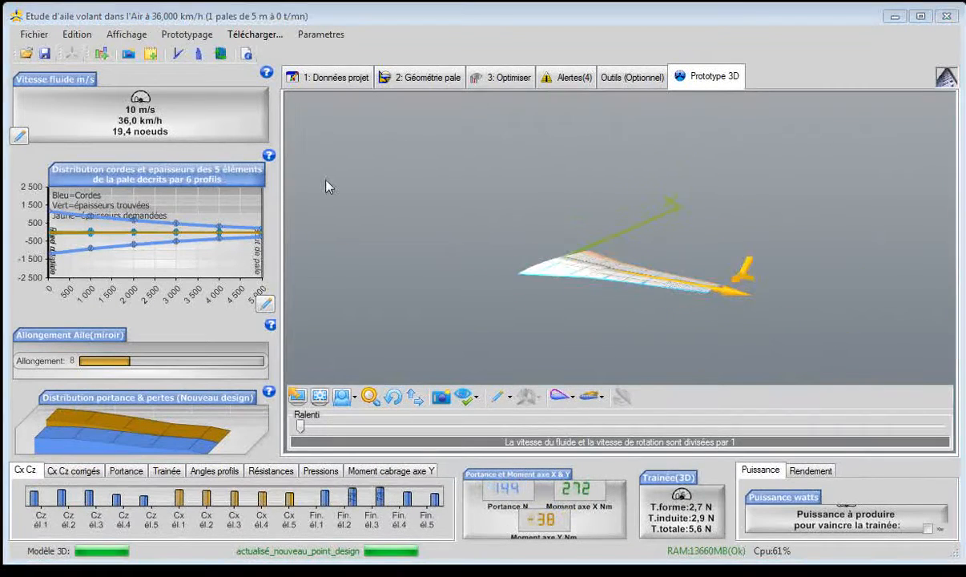
Step: Set the fluid speed upstream of the blade to 15 m/s in the operating point data
{"action": "left_click", "coordinate": [349, 81]}
{"action": "left_click", "coordinate": [310, 103]}
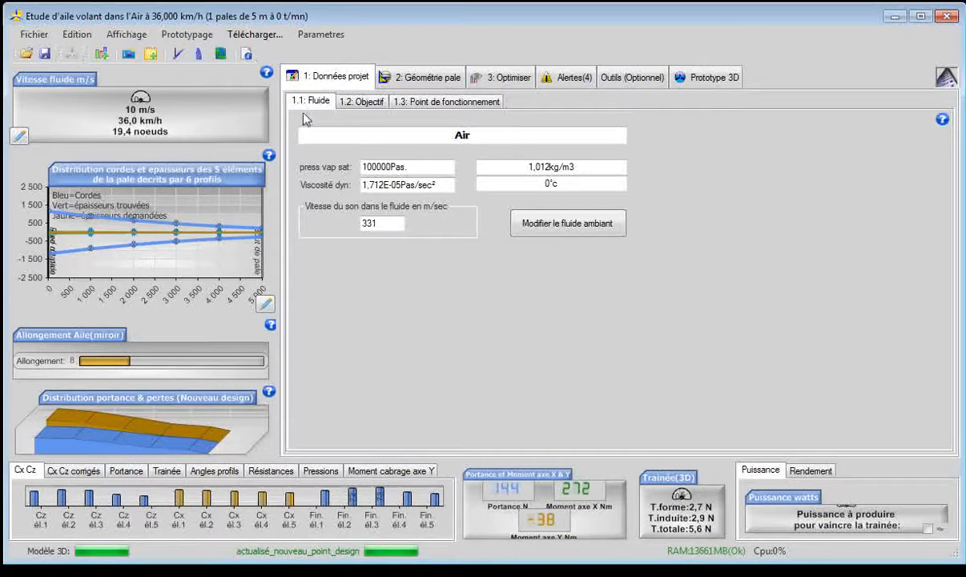
{"action": "left_click", "coordinate": [414, 105]}
{"action": "left_click_drag", "start_coordinate": [360, 202], "coordinate": [318, 200]}
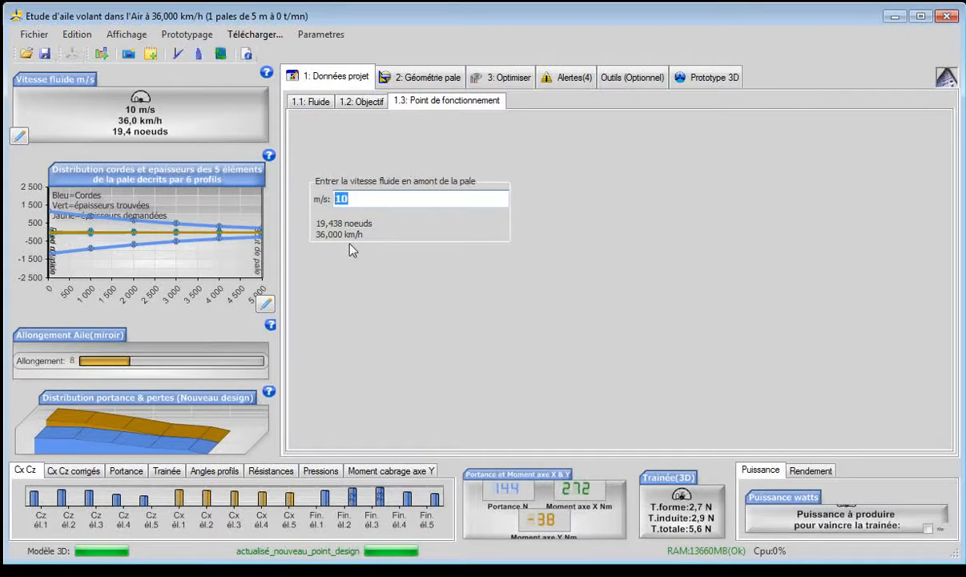
{"action": "left_click", "coordinate": [362, 201]}
{"action": "type", "text": "5"}
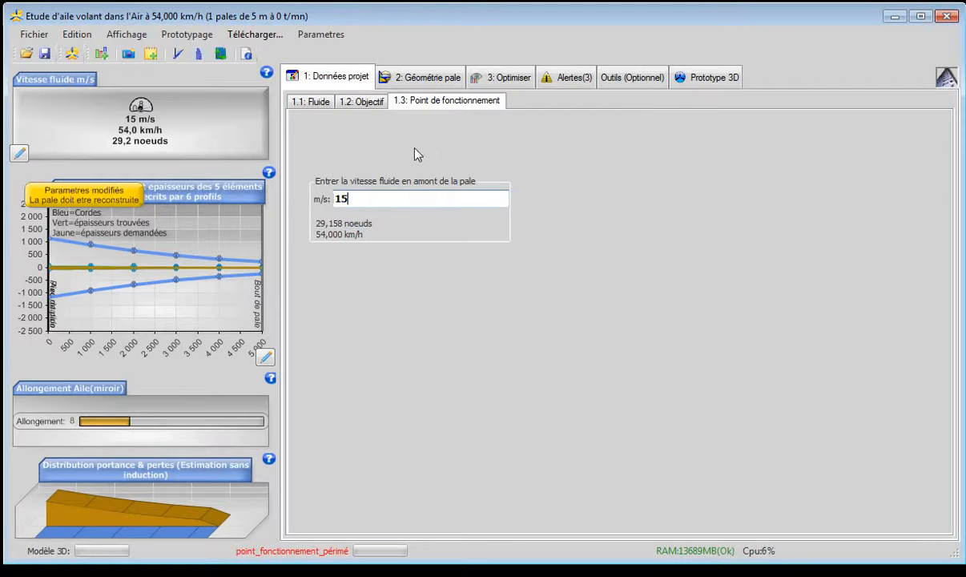
Step: Set the wing length to 6000 mm in the blade dimensions
{"action": "left_click", "coordinate": [409, 84]}
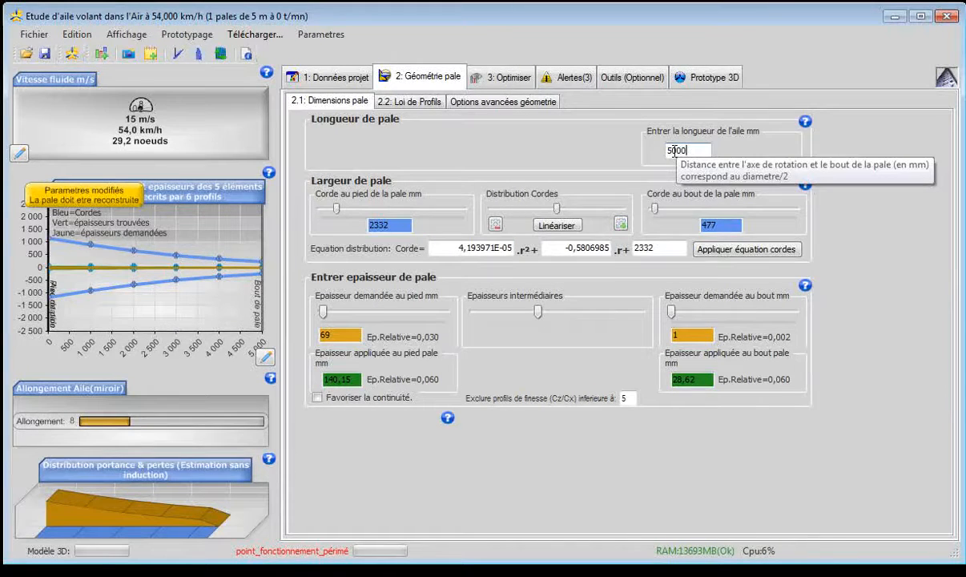
{"action": "left_click_drag", "start_coordinate": [674, 151], "coordinate": [647, 143]}
{"action": "type", "text": "6"}
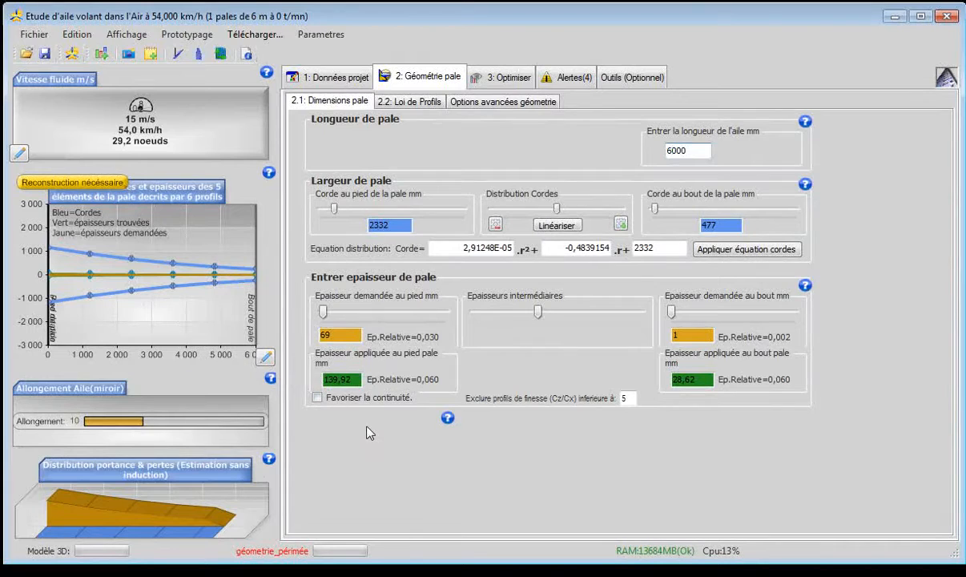
Step: Set the chord at the blade root to 3000 mm
{"action": "left_click_drag", "start_coordinate": [394, 225], "coordinate": [380, 225]}
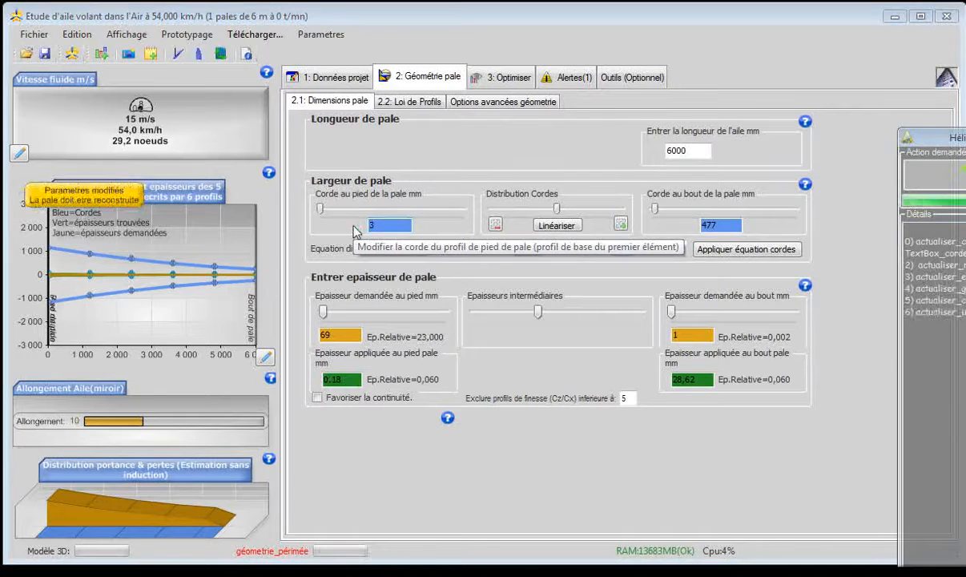
{"action": "type", "text": "30"}
{"action": "key", "text": "Return"}
{"action": "type", "text": "3000"}
{"action": "key", "text": "Return"}
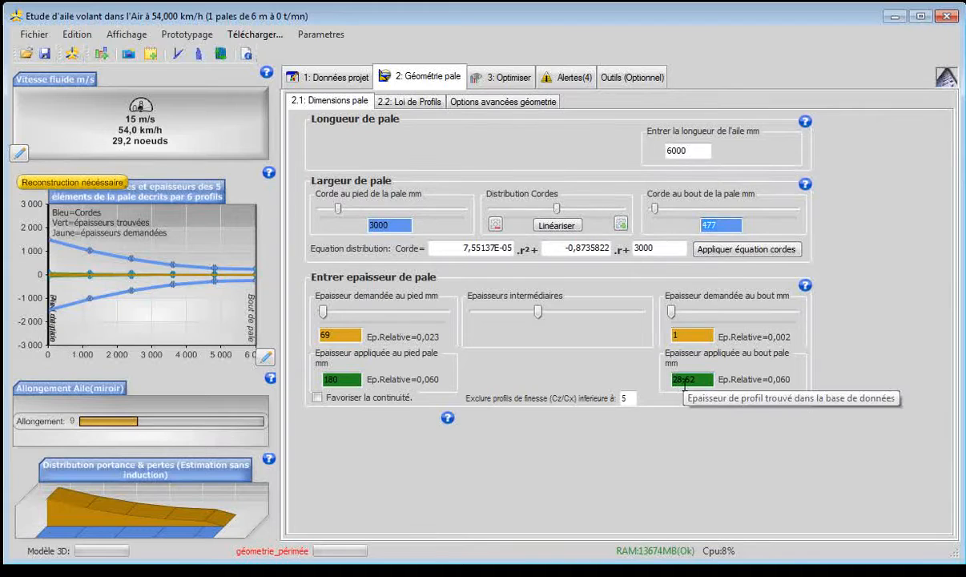
Step: Set the chord at the blade tip to 1000 mm and linearise the chord distribution
{"action": "type", "text": "10"}
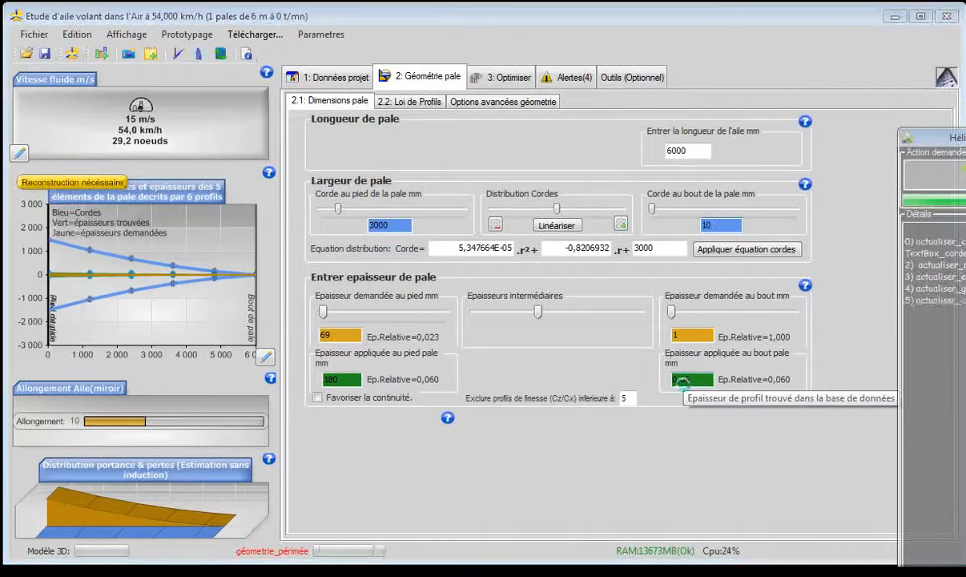
{"action": "type", "text": "00"}
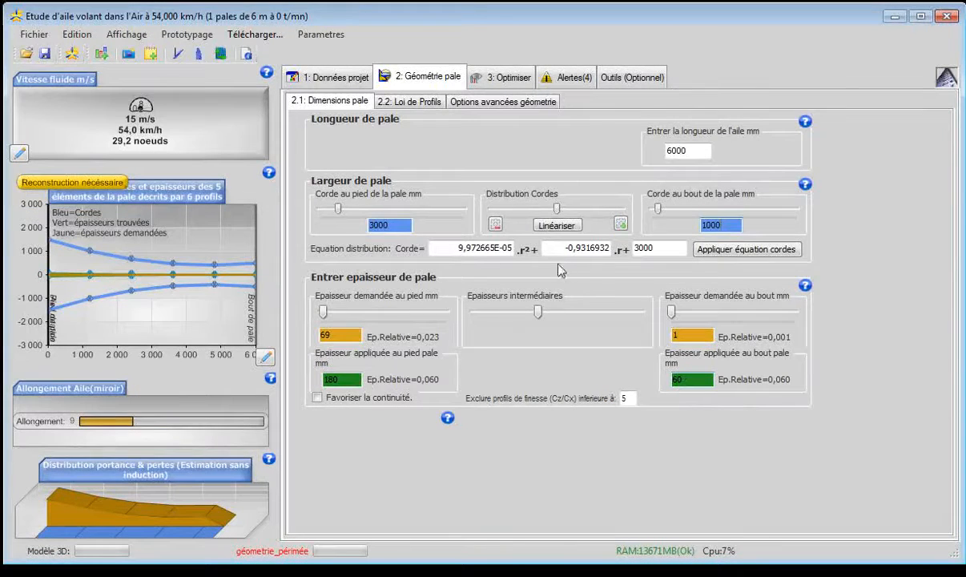
{"action": "left_click", "coordinate": [566, 230]}
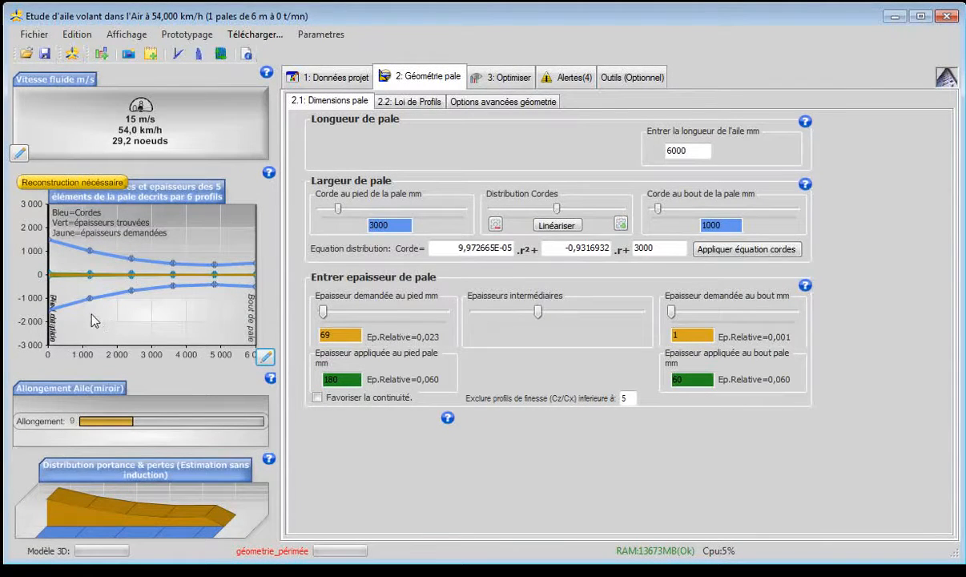
{"action": "left_click", "coordinate": [559, 227]}
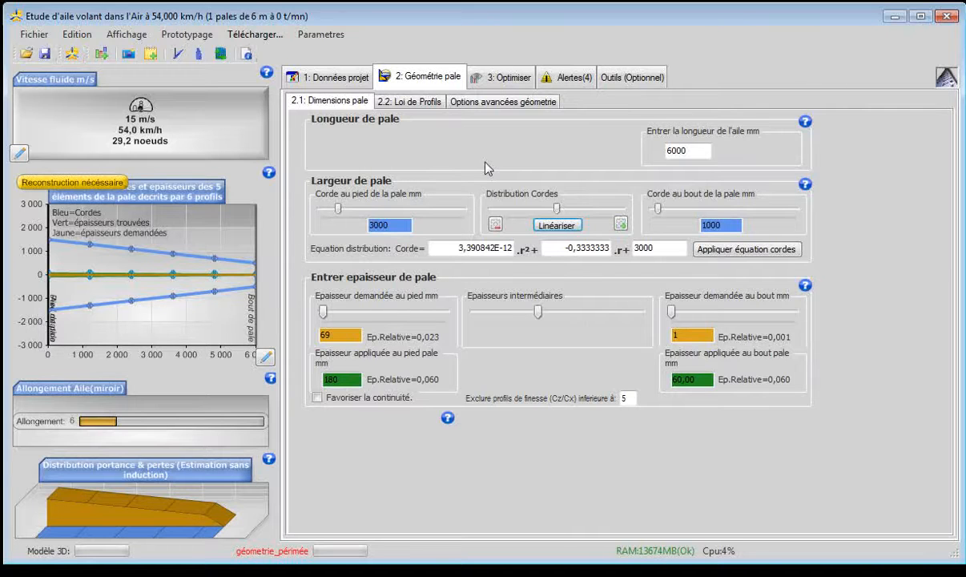
Step: Switch the profile law to "constant" and open the profile database for choosing another profile
{"action": "left_click", "coordinate": [414, 102]}
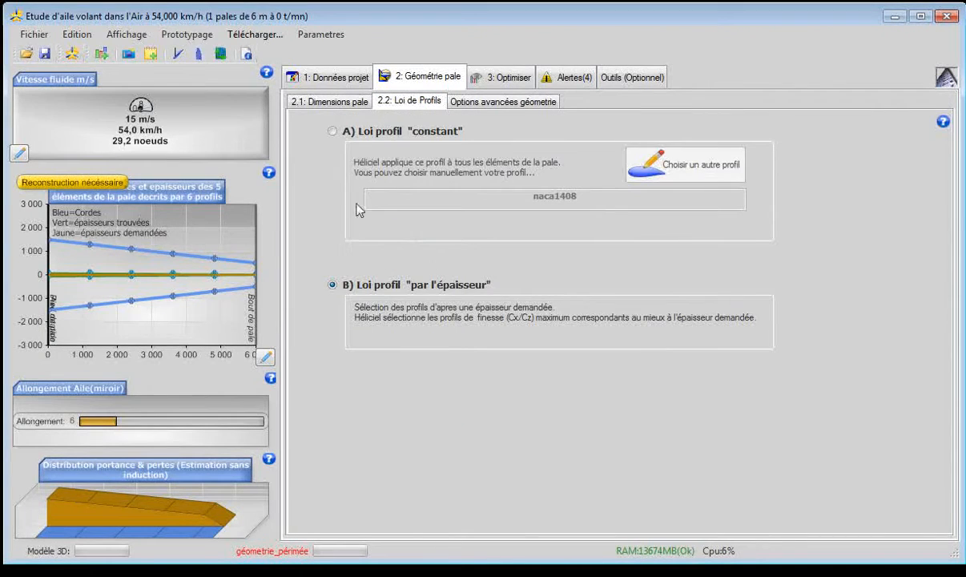
{"action": "left_click", "coordinate": [332, 133]}
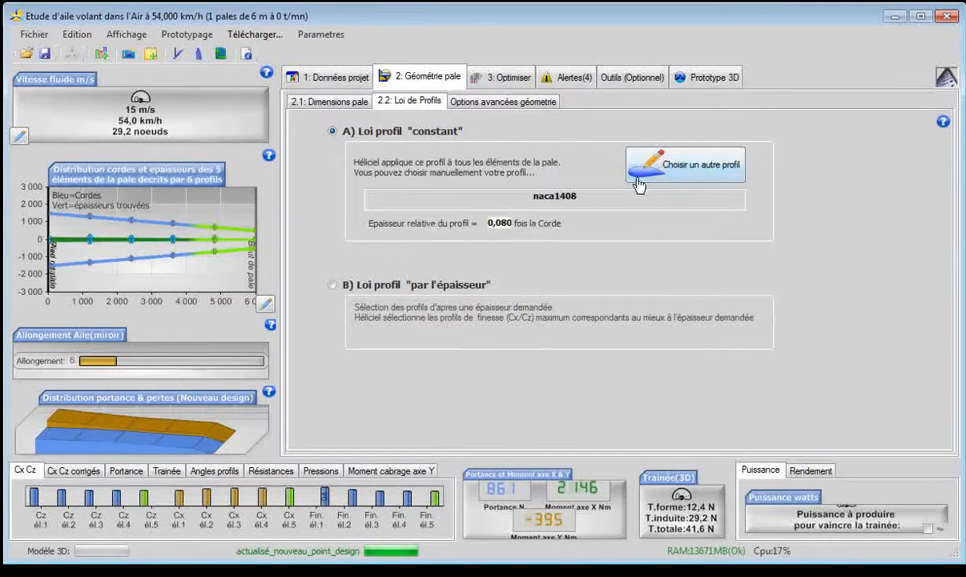
{"action": "left_click", "coordinate": [685, 178]}
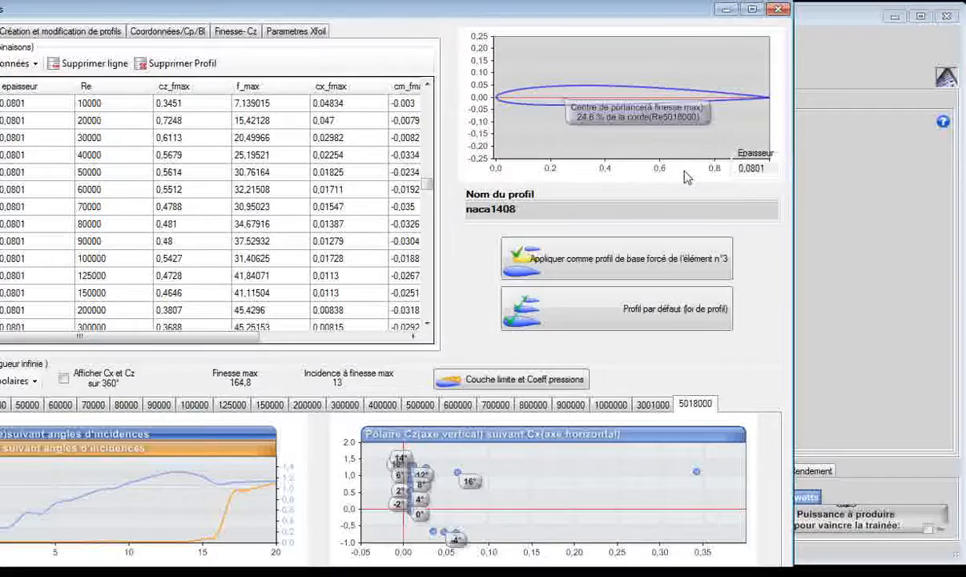
Step: Choose naca0010 from the alphabetical profile list and apply it as the default profile for the profile law
{"action": "left_click_drag", "start_coordinate": [119, 14], "coordinate": [254, 18]}
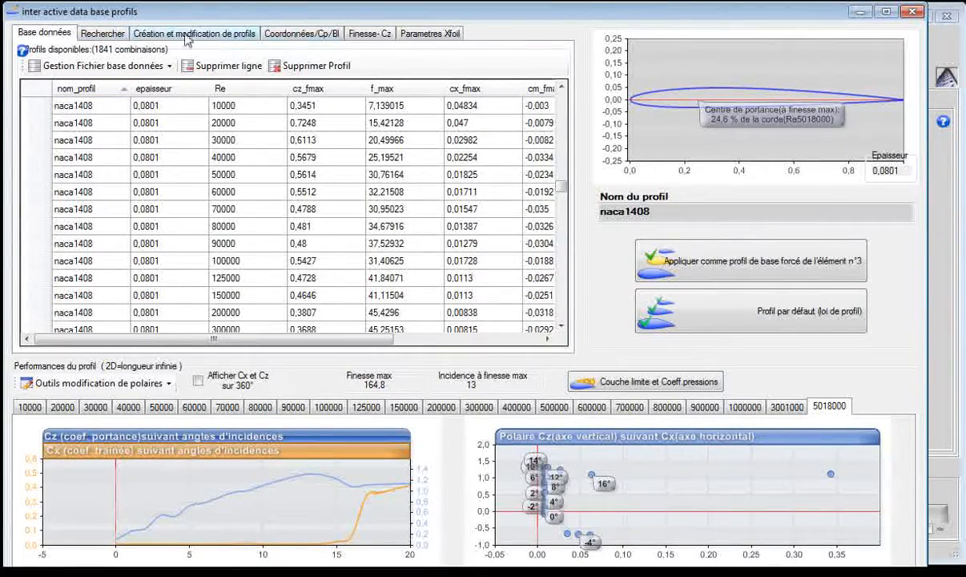
{"action": "left_click", "coordinate": [109, 36]}
{"action": "left_click", "coordinate": [543, 96]}
{"action": "left_click_drag", "start_coordinate": [545, 298], "coordinate": [544, 160]}
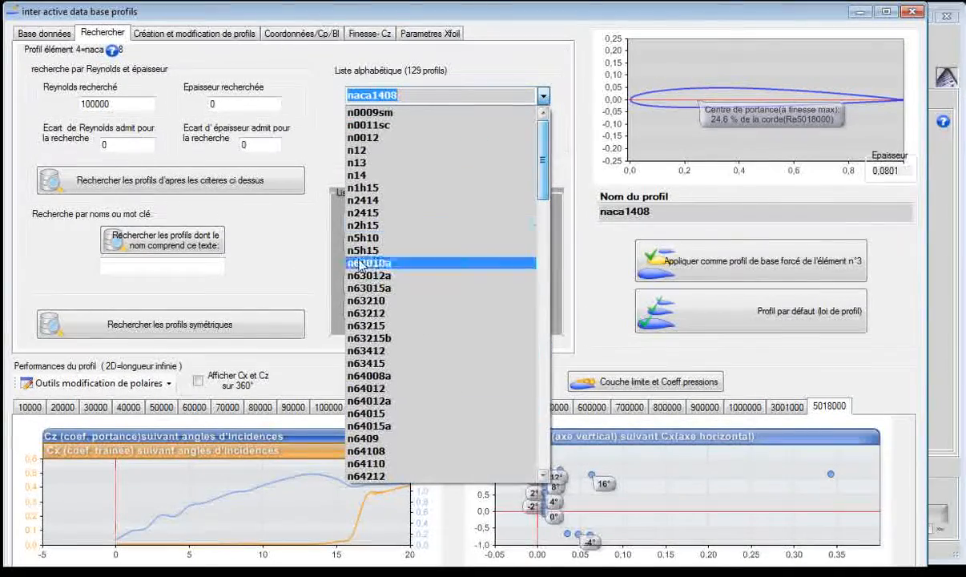
{"action": "left_click", "coordinate": [432, 300]}
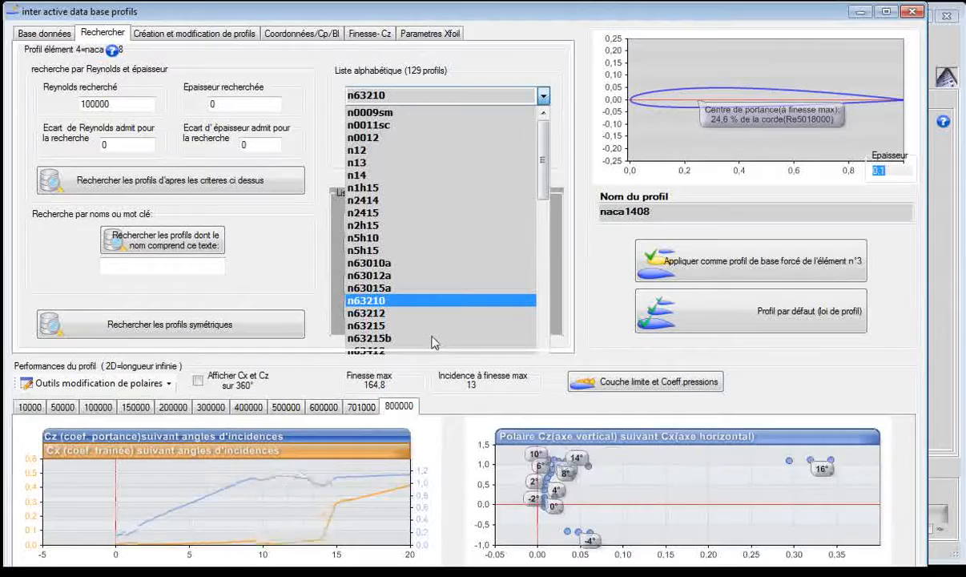
{"action": "left_click", "coordinate": [543, 96]}
{"action": "left_click", "coordinate": [386, 370]}
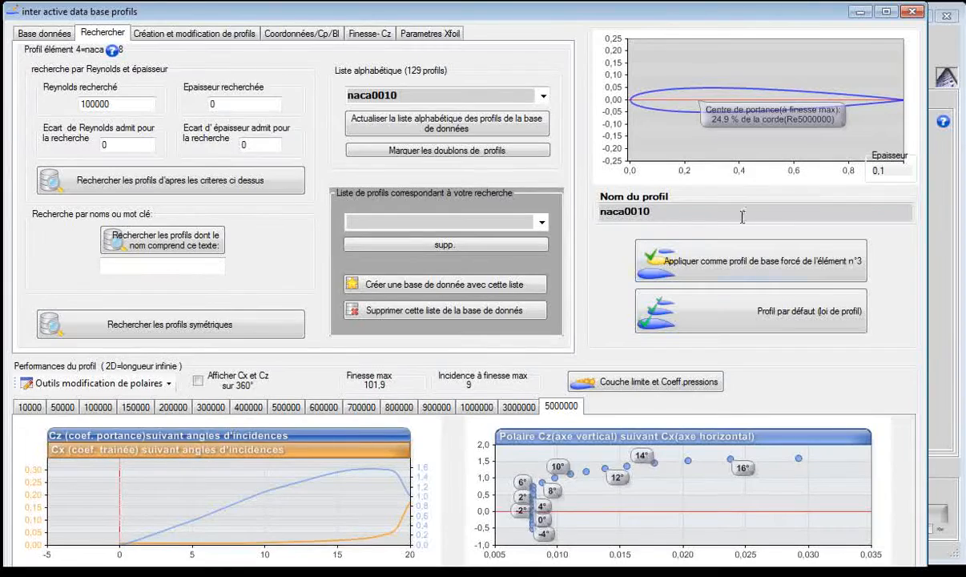
{"action": "left_click", "coordinate": [744, 325]}
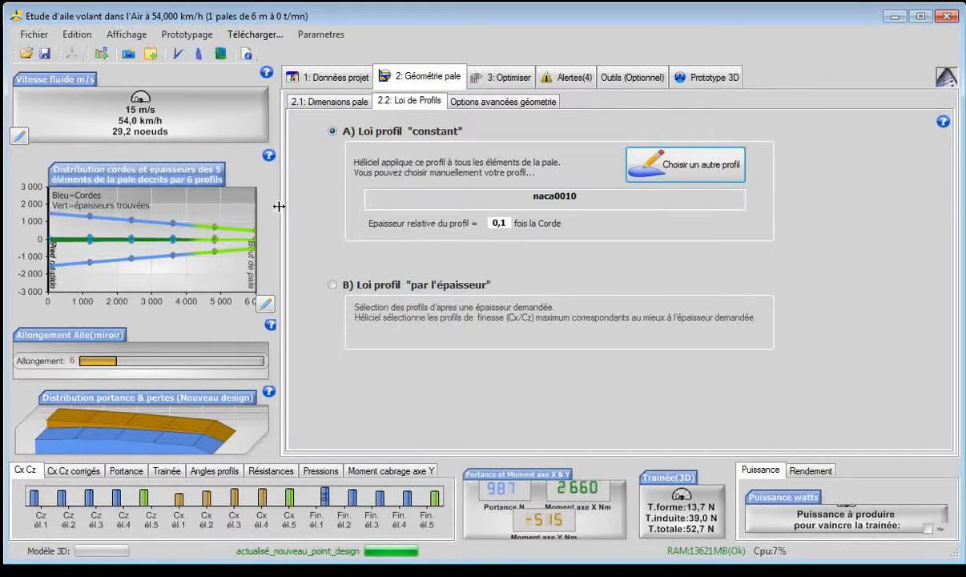
Step: Display the rebuilt wing in the 3D prototype view and orbit it to inspect its shape
{"action": "left_click", "coordinate": [687, 77]}
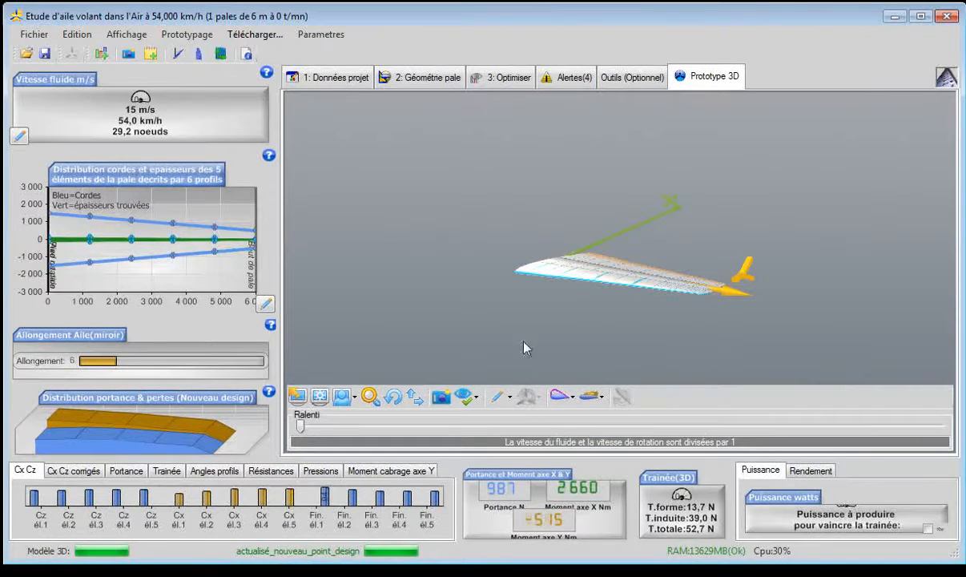
{"action": "left_click", "coordinate": [391, 395]}
{"action": "mouse_move", "coordinate": [506, 334]}
{"action": "left_mouse_down"}
{"action": "mouse_move", "coordinate": [504, 307]}
{"action": "mouse_move", "coordinate": [519, 315]}
{"action": "mouse_move", "coordinate": [513, 325]}
{"action": "left_mouse_up"}
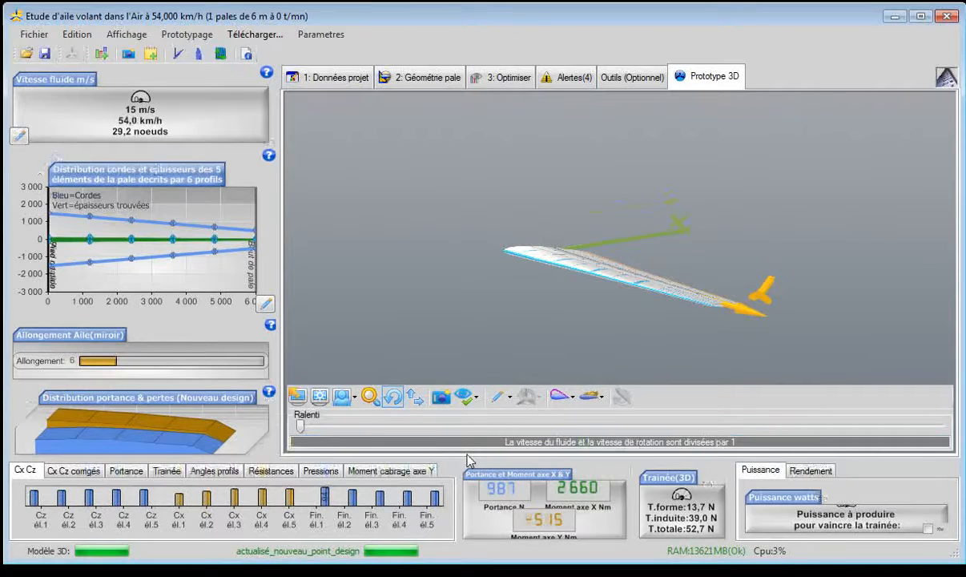
Step: Examine the lift, profile angle, pressure and pitching moment charts per element, along with the power and efficiency results
{"action": "mouse_move", "coordinate": [469, 463]}
{"action": "left_click", "coordinate": [126, 393]}
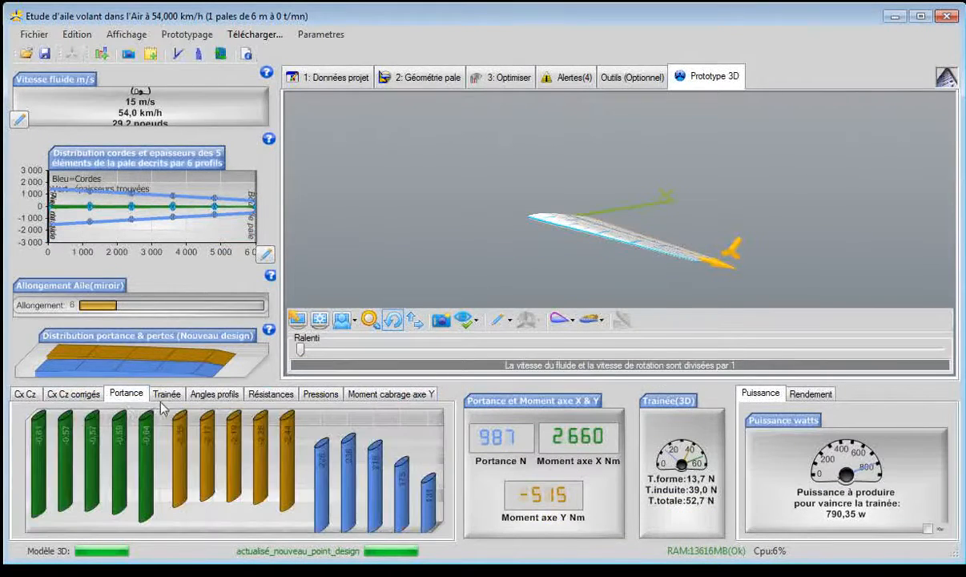
{"action": "left_click", "coordinate": [213, 394]}
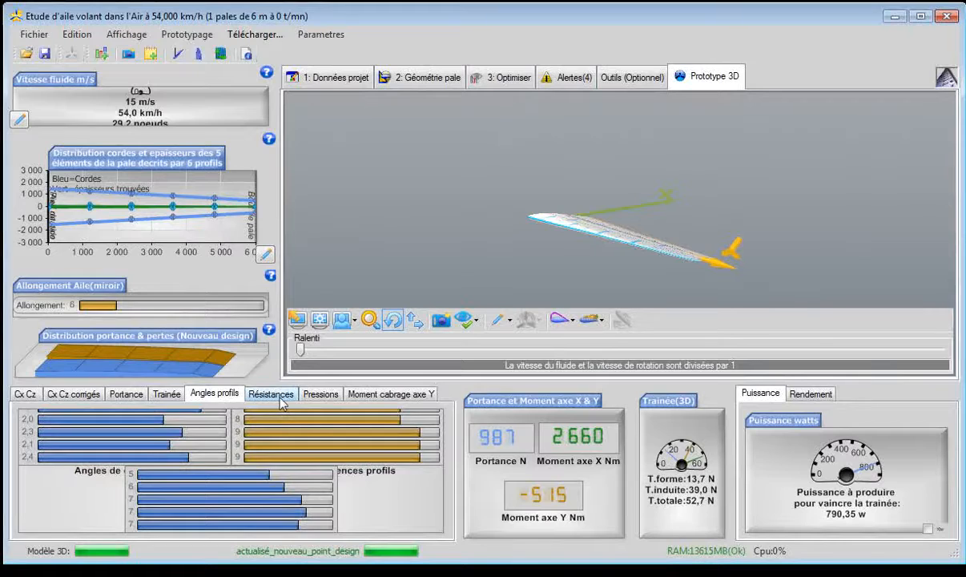
{"action": "left_click", "coordinate": [320, 394]}
{"action": "left_click", "coordinate": [373, 394]}
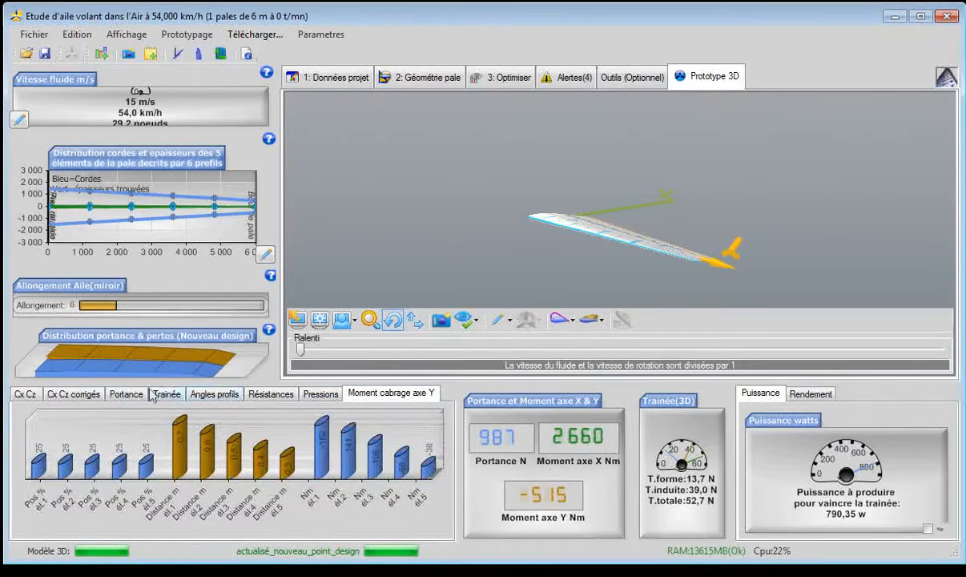
{"action": "left_click", "coordinate": [125, 393]}
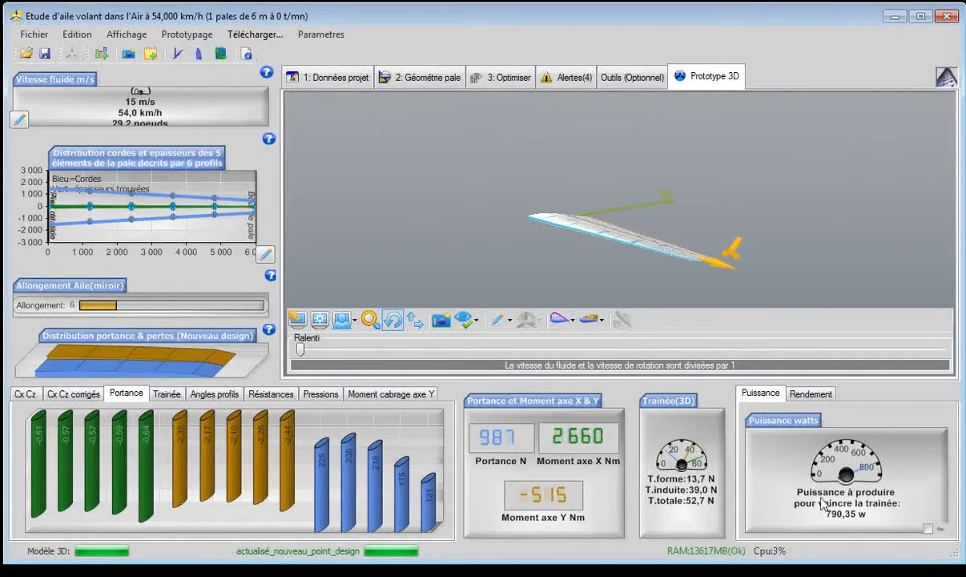
{"action": "left_click", "coordinate": [810, 394]}
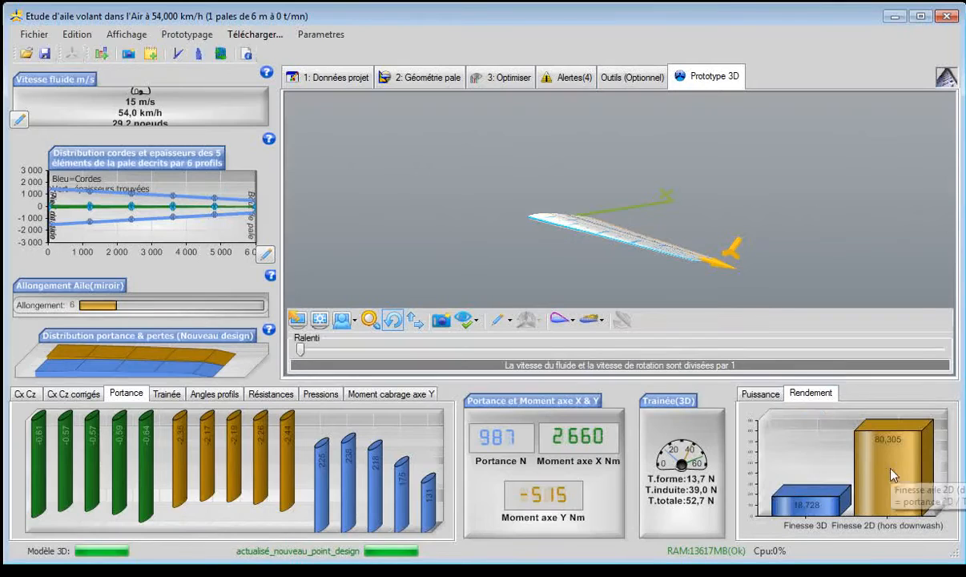
{"action": "left_click", "coordinate": [761, 393]}
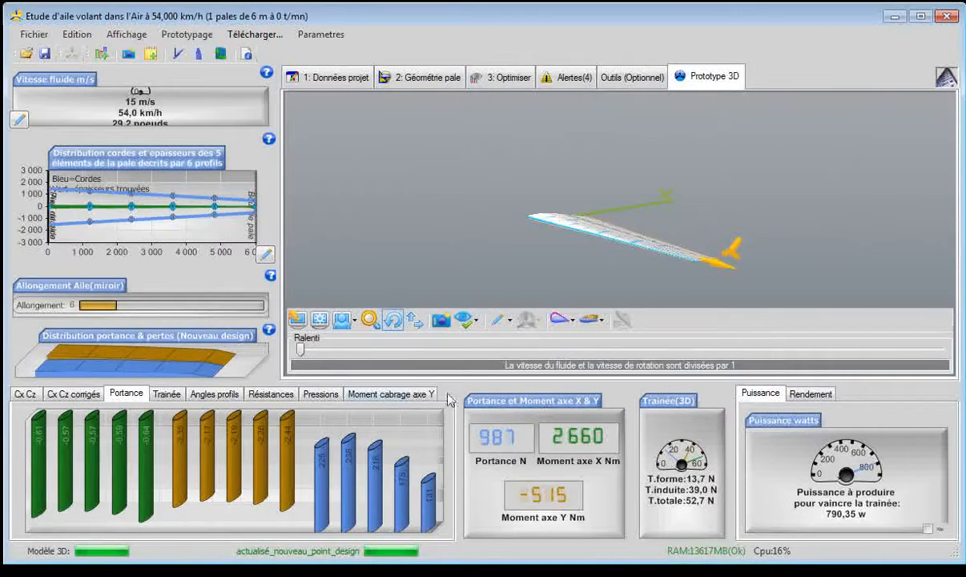
{"action": "left_click_drag", "start_coordinate": [423, 381], "coordinate": [425, 447]}
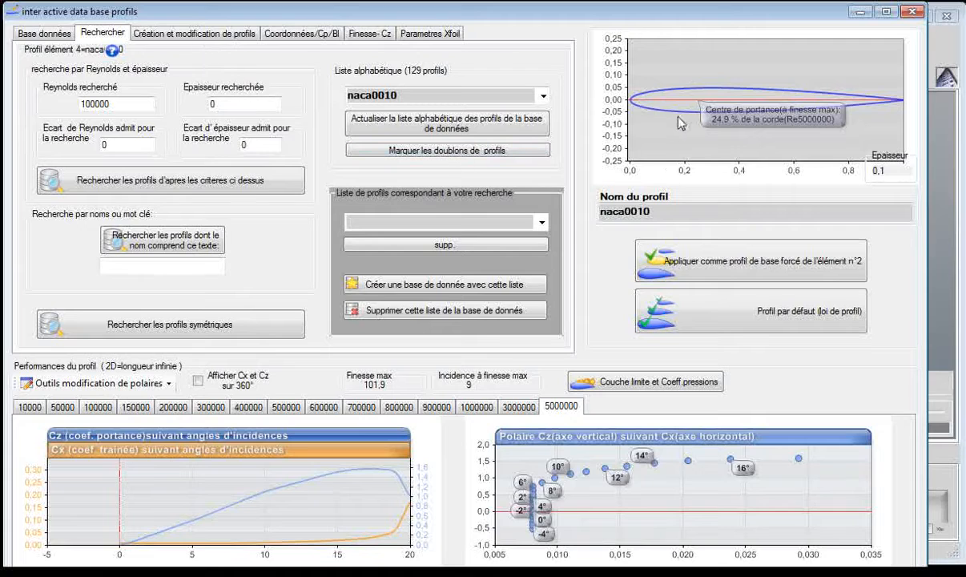
Step: Select the n0009sm profile at Reynolds 10000 from the profile database as the base shape
{"action": "left_click", "coordinate": [193, 33]}
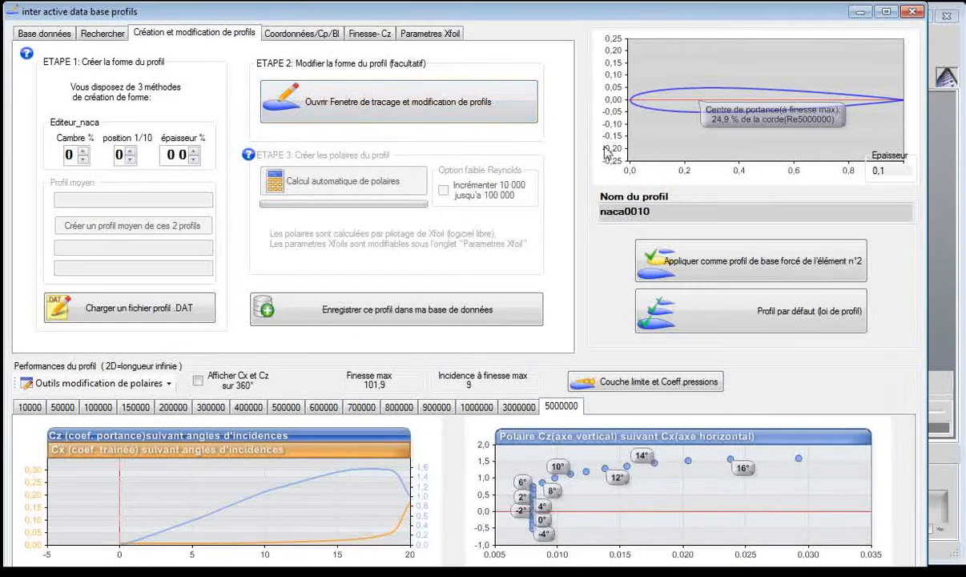
{"action": "left_click", "coordinate": [56, 34]}
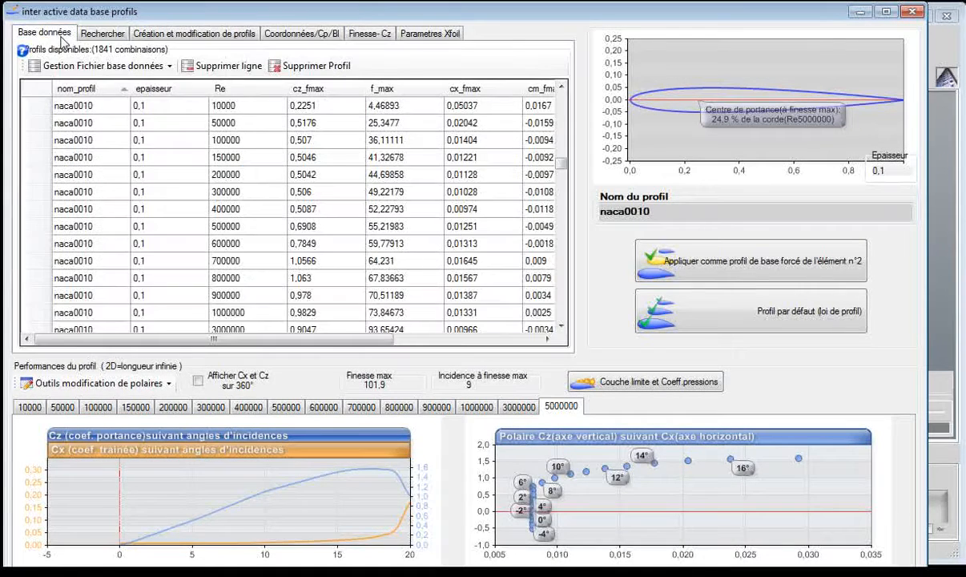
{"action": "left_click_drag", "start_coordinate": [561, 162], "coordinate": [472, 95]}
{"action": "left_click", "coordinate": [98, 112]}
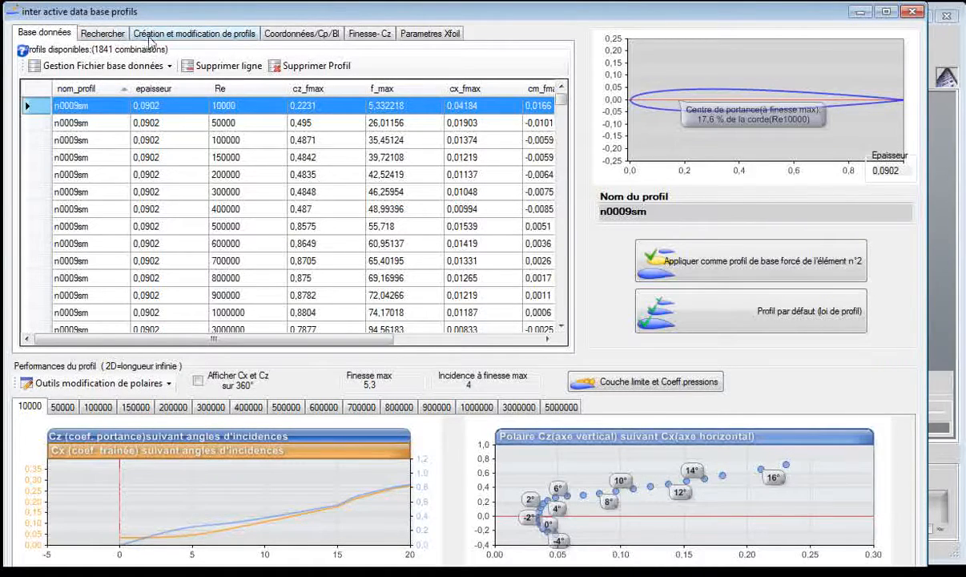
Step: Open the n0009sm shape in the manual tracing and profile correction window
{"action": "left_click", "coordinate": [185, 37]}
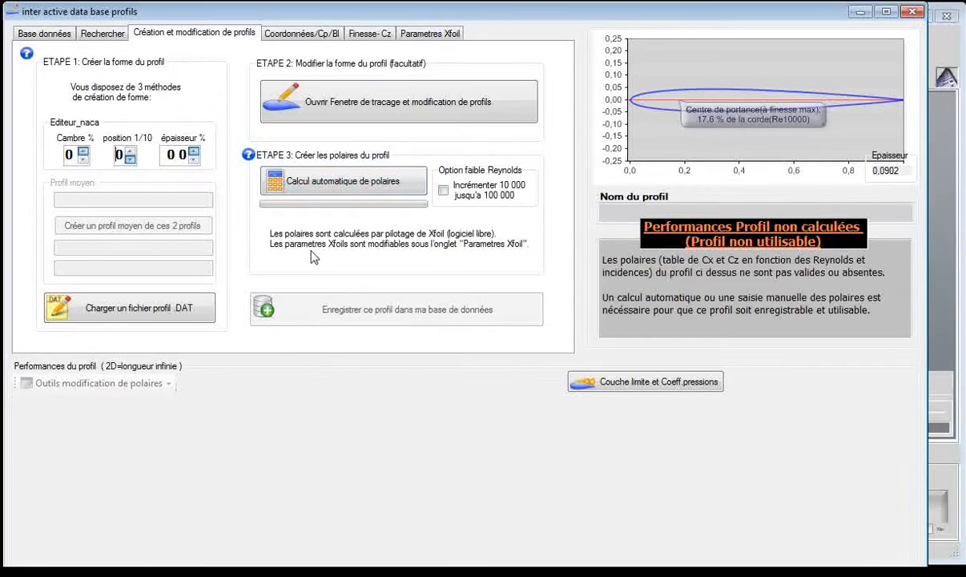
{"action": "left_click", "coordinate": [323, 94]}
{"action": "left_click_drag", "start_coordinate": [192, 16], "coordinate": [337, 23]}
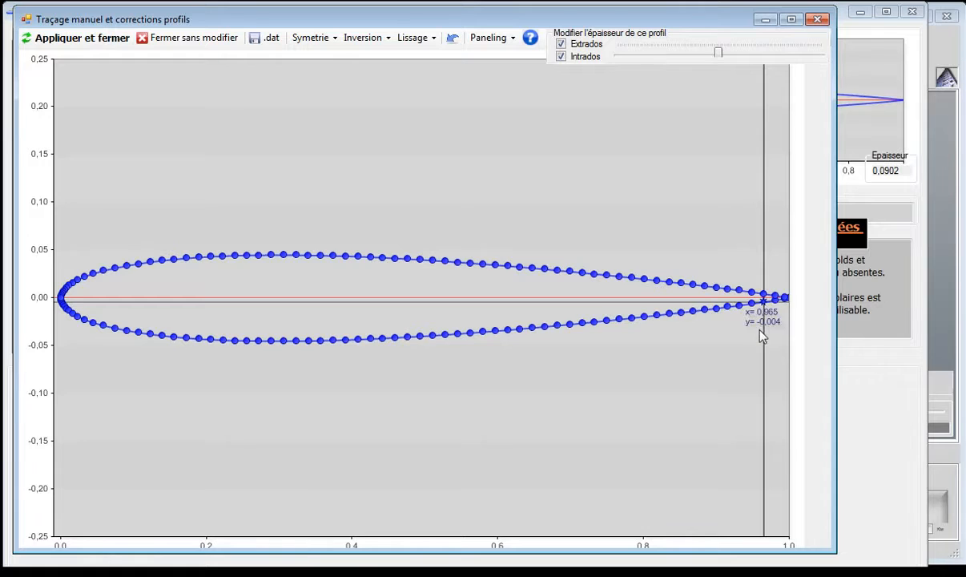
Step: Delete most points on the rear part of the lower surface, between about x 0.75 and 0.97
{"action": "right_click", "coordinate": [746, 308]}
{"action": "right_click", "coordinate": [739, 310]}
{"action": "right_click", "coordinate": [723, 312]}
{"action": "key", "text": "Delete"}
{"action": "left_click", "coordinate": [704, 309]}
{"action": "key", "text": "Delete"}
{"action": "left_click", "coordinate": [607, 322]}
{"action": "key", "text": "Delete"}
{"action": "left_click", "coordinate": [620, 319]}
{"action": "key", "text": "Delete"}
{"action": "left_click", "coordinate": [631, 318]}
{"action": "key", "text": "Delete"}
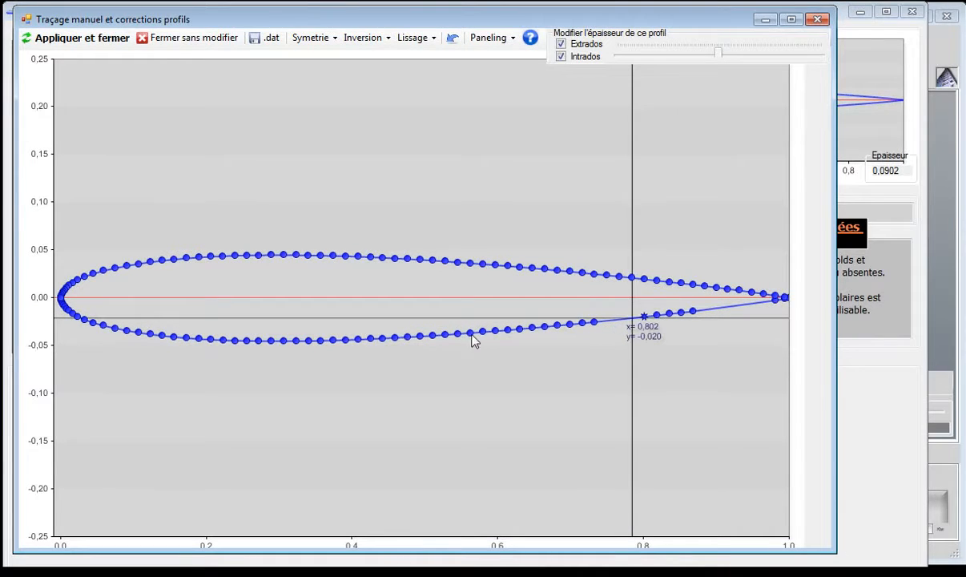
Step: Thin out the lower-surface points between about x 0.33 and 0.83, leaving only widely spaced ones
{"action": "left_click", "coordinate": [344, 342]}
{"action": "key", "text": "Delete"}
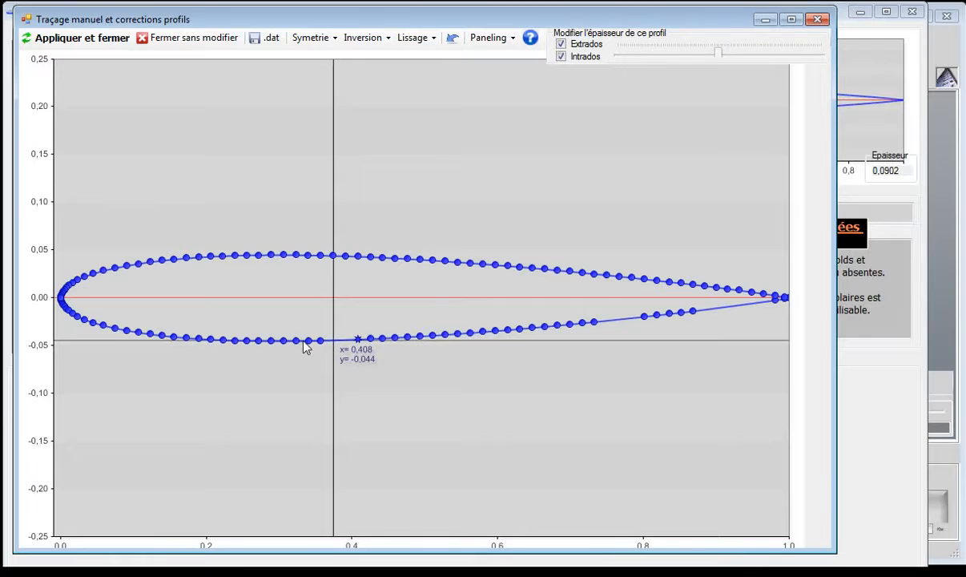
{"action": "left_click", "coordinate": [311, 343]}
{"action": "key", "text": "Delete"}
{"action": "left_click", "coordinate": [370, 339]}
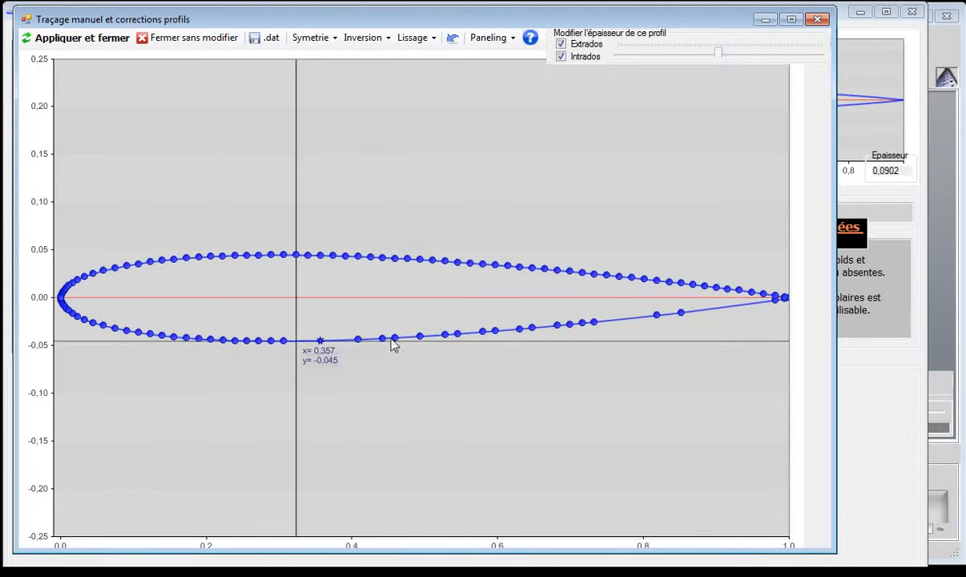
{"action": "left_click", "coordinate": [395, 339]}
{"action": "key", "text": "Delete"}
{"action": "left_click", "coordinate": [459, 335]}
{"action": "key", "text": "Delete"}
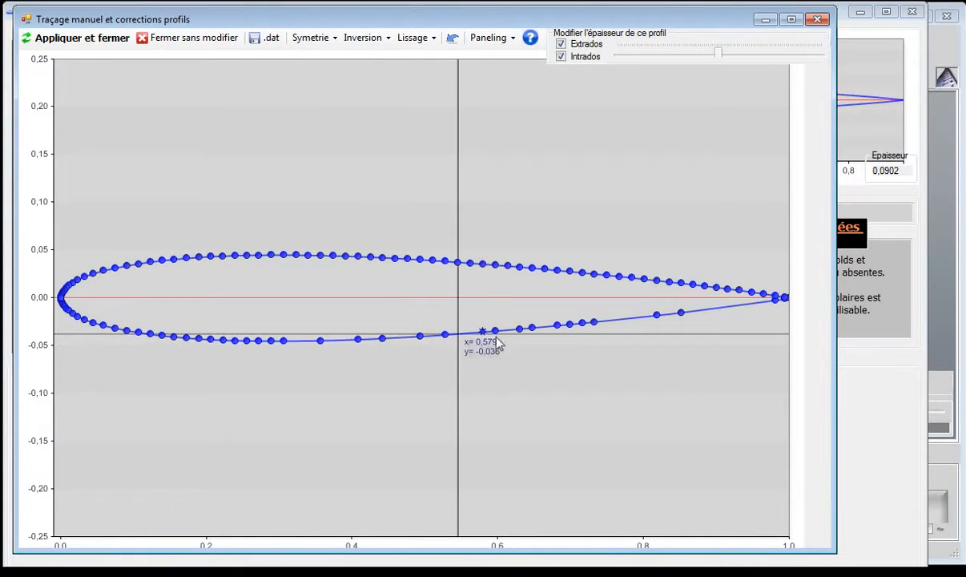
{"action": "left_click", "coordinate": [497, 331]}
{"action": "key", "text": "Delete"}
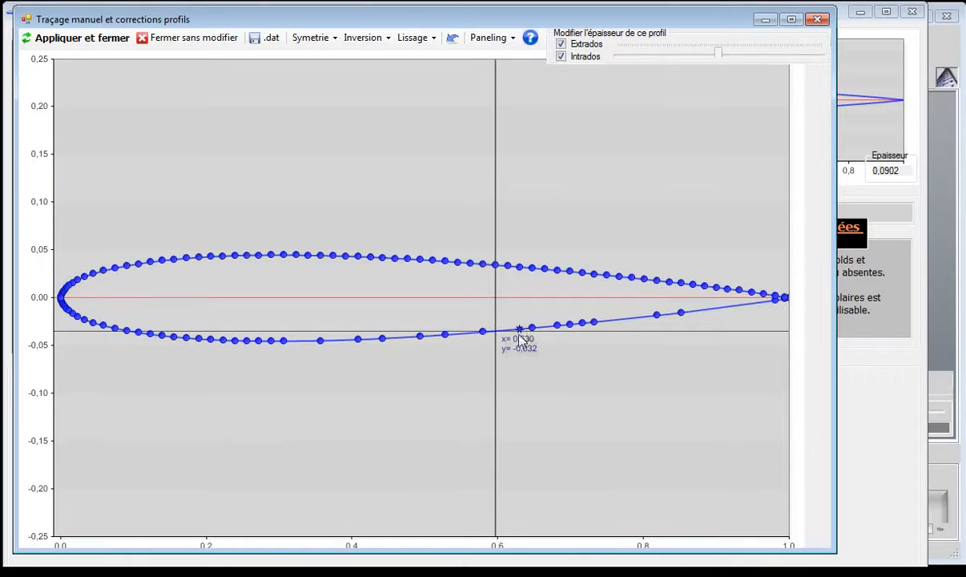
{"action": "left_click", "coordinate": [568, 324]}
{"action": "key", "text": "Delete"}
{"action": "key", "text": "Delete"}
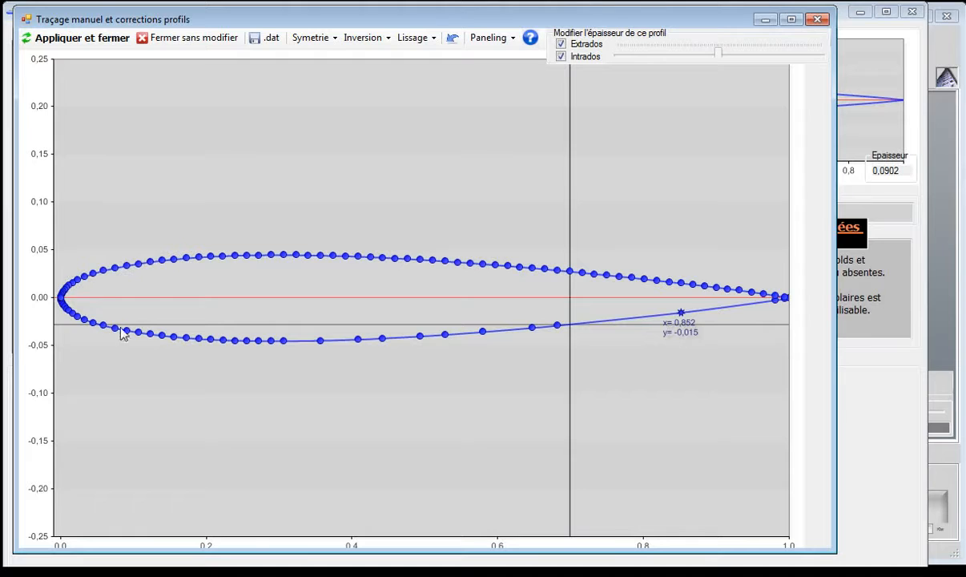
Step: Raise three lower-surface points between about x 0.32 and 0.39 toward the chord line and delete the neighbouring points near x 0.25 to 0.27
{"action": "left_click", "coordinate": [319, 341]}
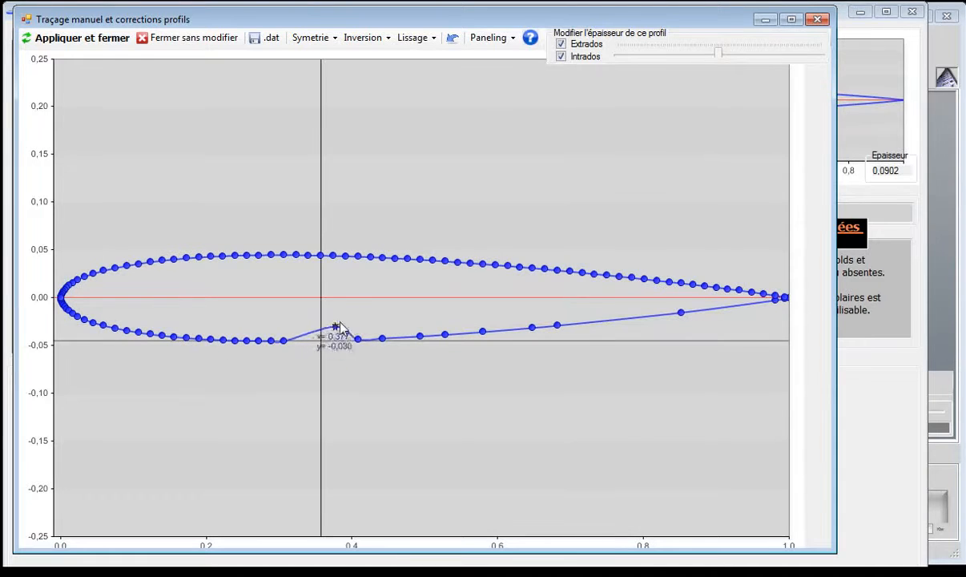
{"action": "left_click_drag", "start_coordinate": [336, 327], "coordinate": [343, 314]}
{"action": "mouse_move", "coordinate": [284, 341]}
{"action": "left_mouse_down"}
{"action": "mouse_move", "coordinate": [317, 320]}
{"action": "mouse_move", "coordinate": [296, 325]}
{"action": "left_mouse_up"}
{"action": "left_click", "coordinate": [270, 341]}
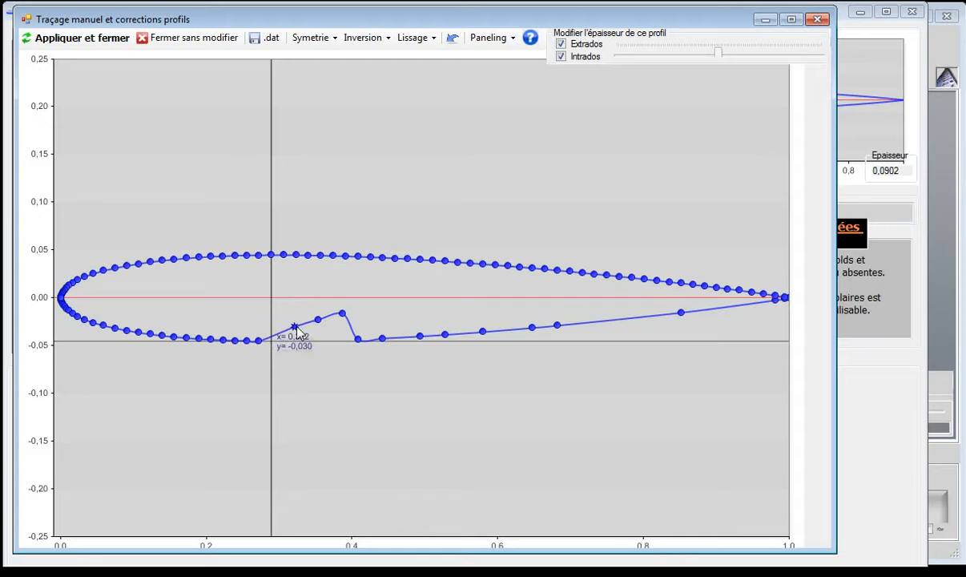
{"action": "left_click", "coordinate": [259, 341]}
{"action": "key", "text": "Delete"}
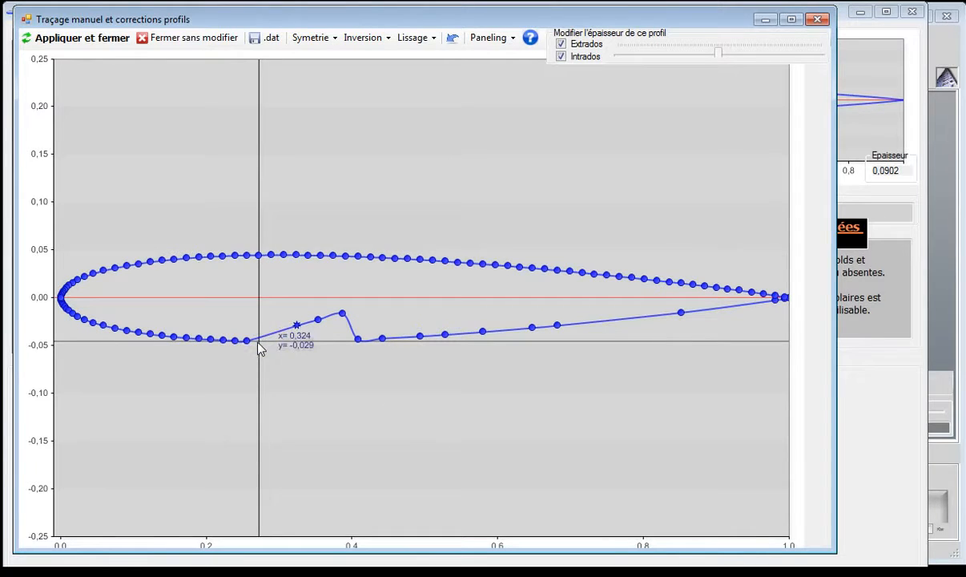
{"action": "left_click", "coordinate": [246, 342]}
{"action": "key", "text": "Delete"}
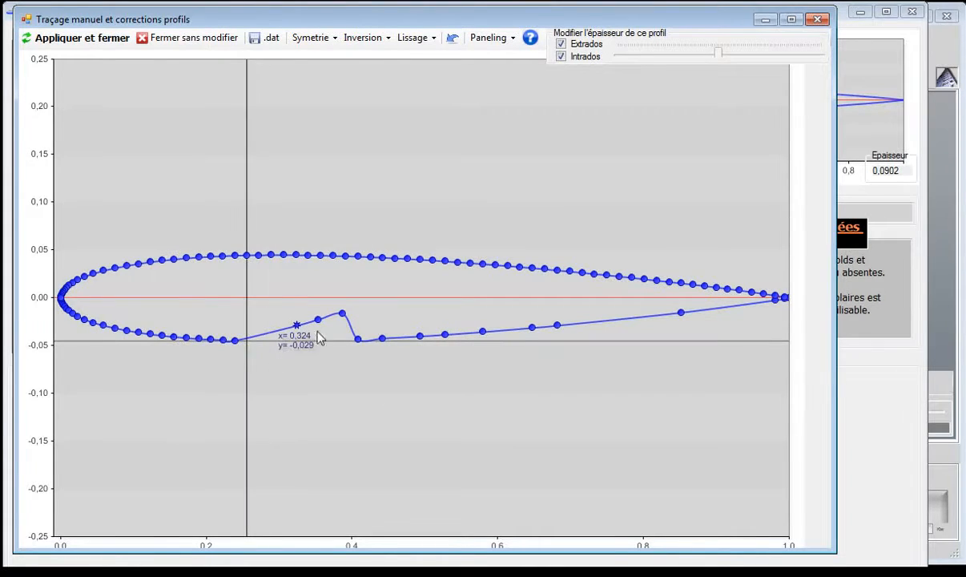
Step: Move the next lower-surface point to about x 0.436, y -0.018 and delete the points between it and x 0.68
{"action": "left_click_drag", "start_coordinate": [360, 339], "coordinate": [379, 316]}
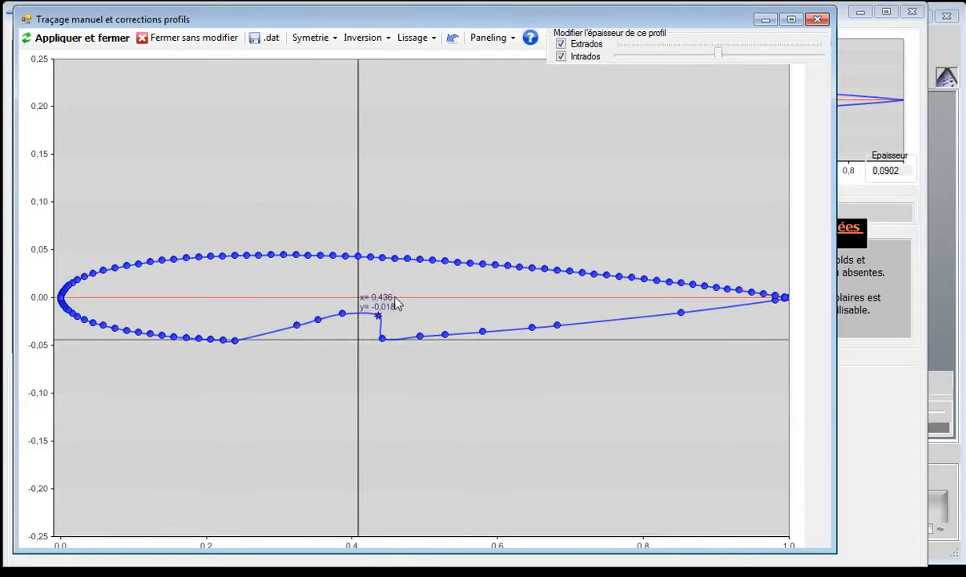
{"action": "left_click", "coordinate": [383, 338]}
{"action": "key", "text": "Delete"}
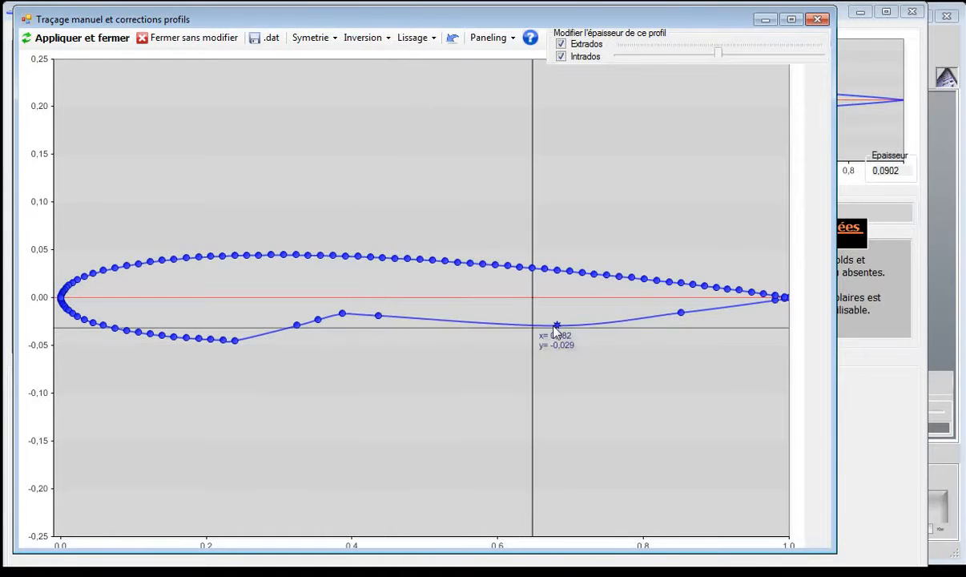
Step: Raise the rear lower-surface points above the chord line, to about (0.605, 0.023), (0.791, 0.015) and (0.956, 0.002)
{"action": "left_click_drag", "start_coordinate": [556, 325], "coordinate": [501, 286]}
{"action": "left_click_drag", "start_coordinate": [680, 313], "coordinate": [653, 288]}
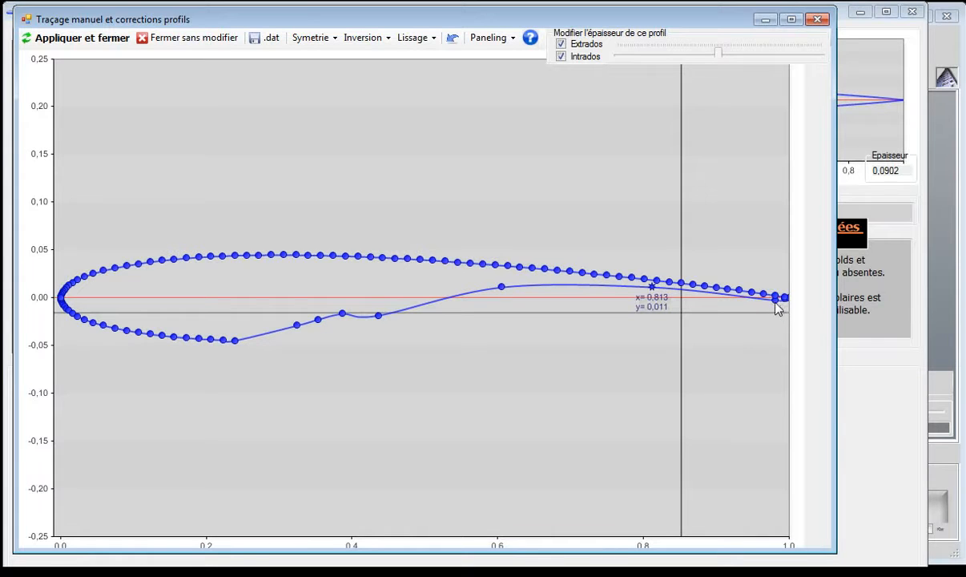
{"action": "left_click_drag", "start_coordinate": [775, 300], "coordinate": [757, 297]}
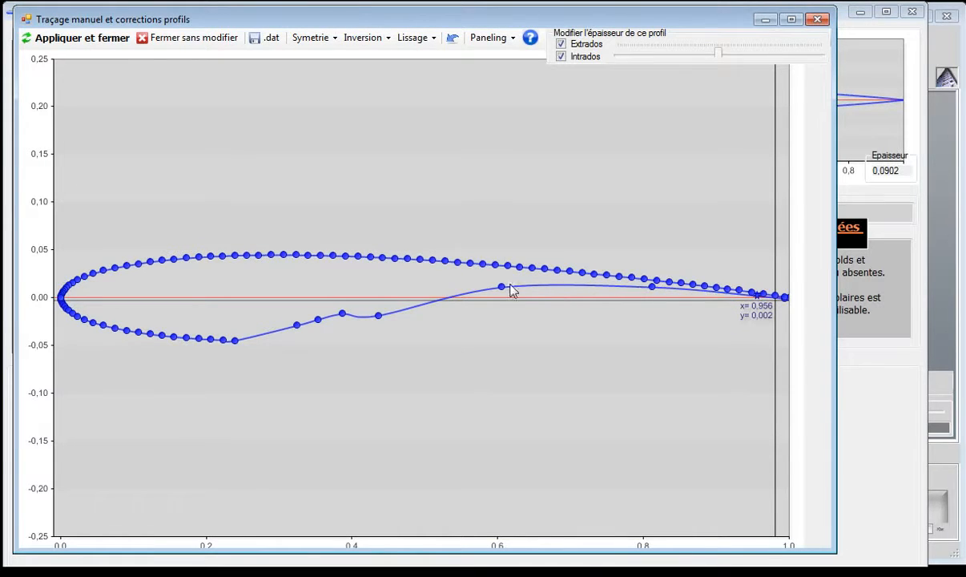
{"action": "left_click_drag", "start_coordinate": [502, 287], "coordinate": [504, 279]}
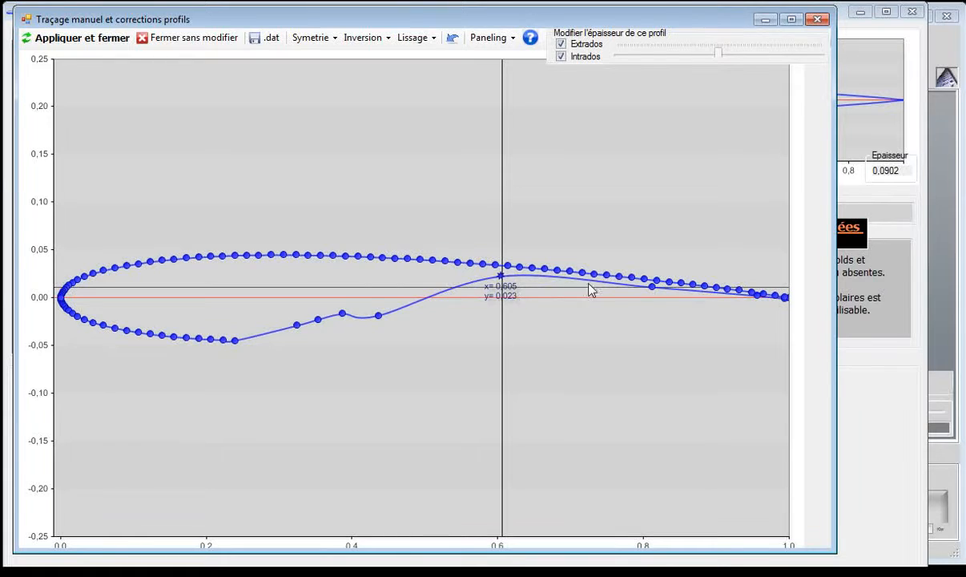
{"action": "left_click_drag", "start_coordinate": [645, 287], "coordinate": [637, 283]}
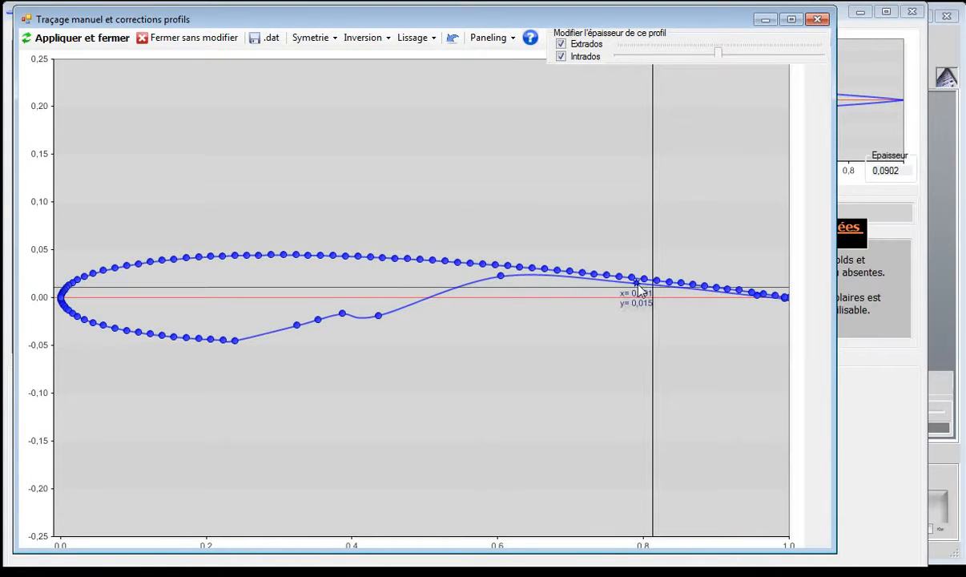
Step: Reposition the mid lower-surface points to about (0.467, 0.017), (0.389, 0.001) and (0.317, -0.023), deleting the one near x 0.35
{"action": "left_click_drag", "start_coordinate": [379, 317], "coordinate": [403, 285]}
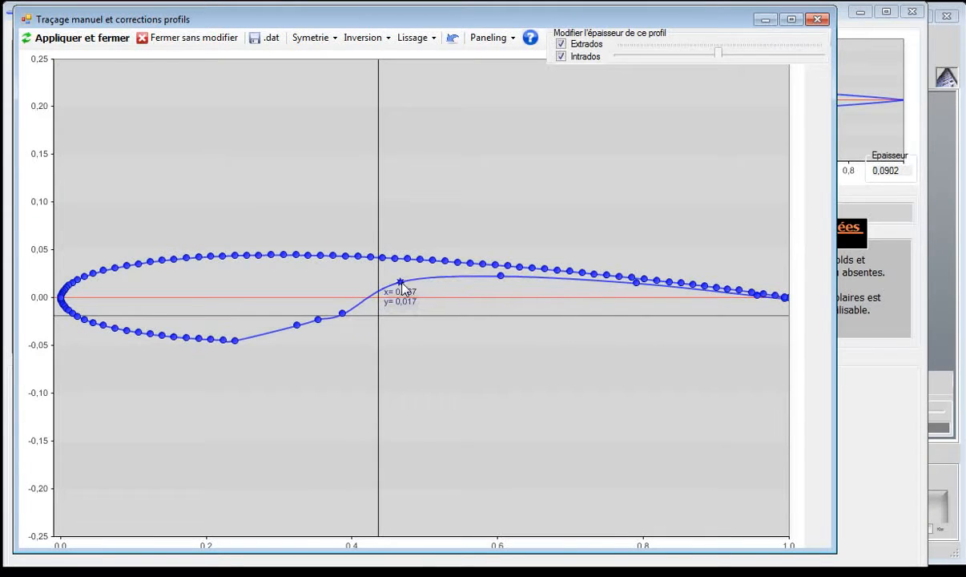
{"action": "left_click_drag", "start_coordinate": [341, 313], "coordinate": [343, 297]}
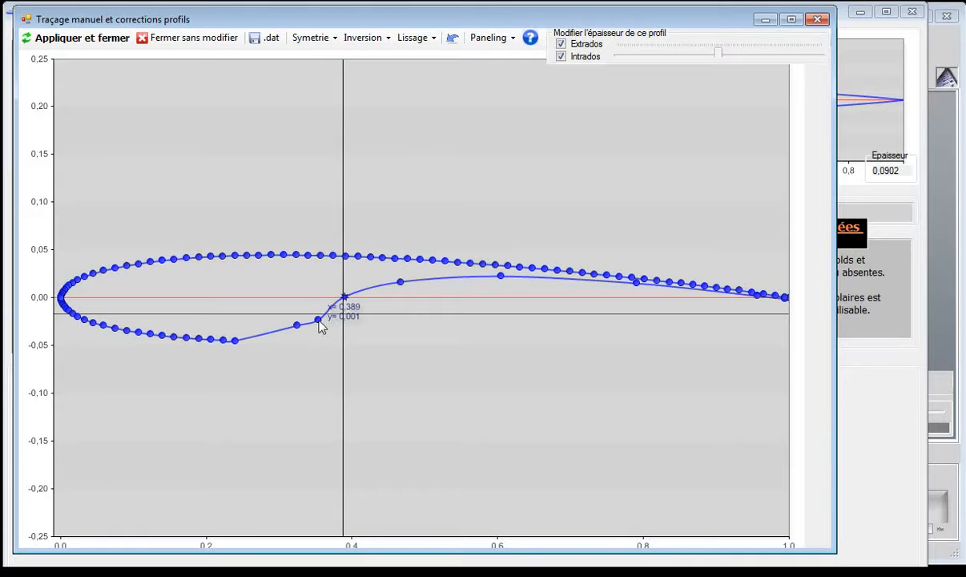
{"action": "left_click", "coordinate": [318, 321]}
{"action": "key", "text": "Delete"}
{"action": "left_click_drag", "start_coordinate": [298, 326], "coordinate": [293, 322]}
Step: Delete the three lower-surface points between about x 0.20 and 0.24
{"action": "left_click", "coordinate": [236, 342]}
{"action": "key", "text": "Delete"}
{"action": "left_click", "coordinate": [223, 341]}
{"action": "key", "text": "Delete"}
{"action": "left_click", "coordinate": [211, 341]}
{"action": "key", "text": "Delete"}
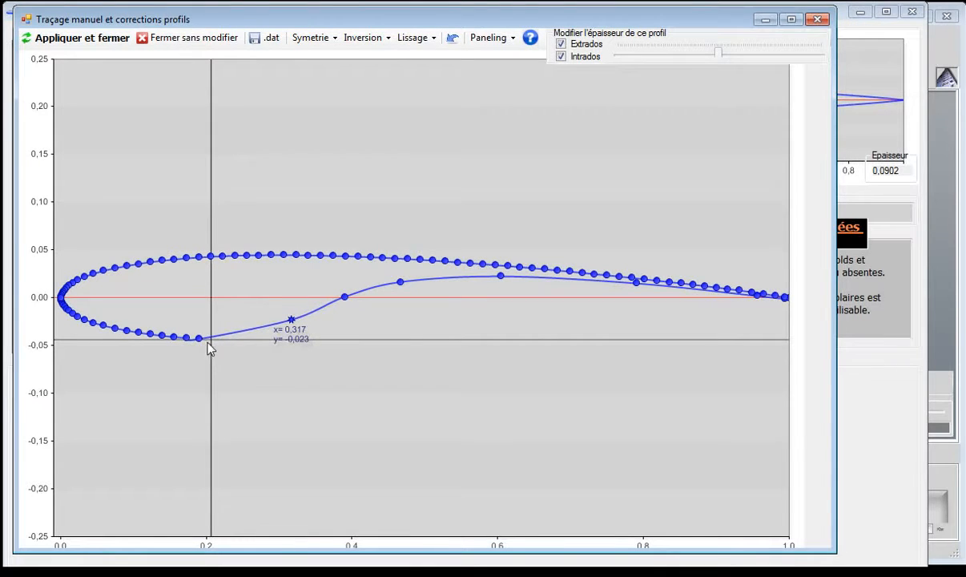
Step: Smooth the lower-surface transition by shifting its four points between x 0.19 and 0.47, placing the rearmost at about (0.464, 0.019)
{"action": "left_click_drag", "start_coordinate": [200, 340], "coordinate": [230, 339]}
{"action": "left_click", "coordinate": [291, 321]}
{"action": "left_click_drag", "start_coordinate": [290, 322], "coordinate": [287, 322]}
{"action": "left_click_drag", "start_coordinate": [344, 299], "coordinate": [341, 295]}
{"action": "left_click_drag", "start_coordinate": [402, 283], "coordinate": [400, 285]}
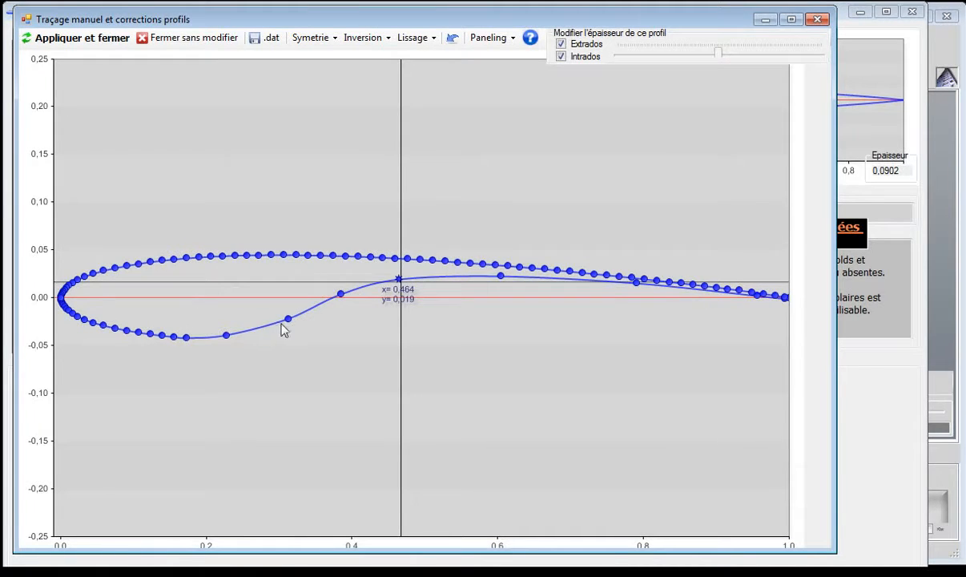
Step: Hollow the lower surface further by raising its transition points, placing the rear two at about (0.37, 0.014) and (0.451, 0.026)
{"action": "left_click_drag", "start_coordinate": [289, 320], "coordinate": [284, 309]}
{"action": "left_click_drag", "start_coordinate": [227, 336], "coordinate": [194, 336]}
{"action": "left_click", "coordinate": [187, 338]}
{"action": "left_click_drag", "start_coordinate": [287, 310], "coordinate": [331, 286]}
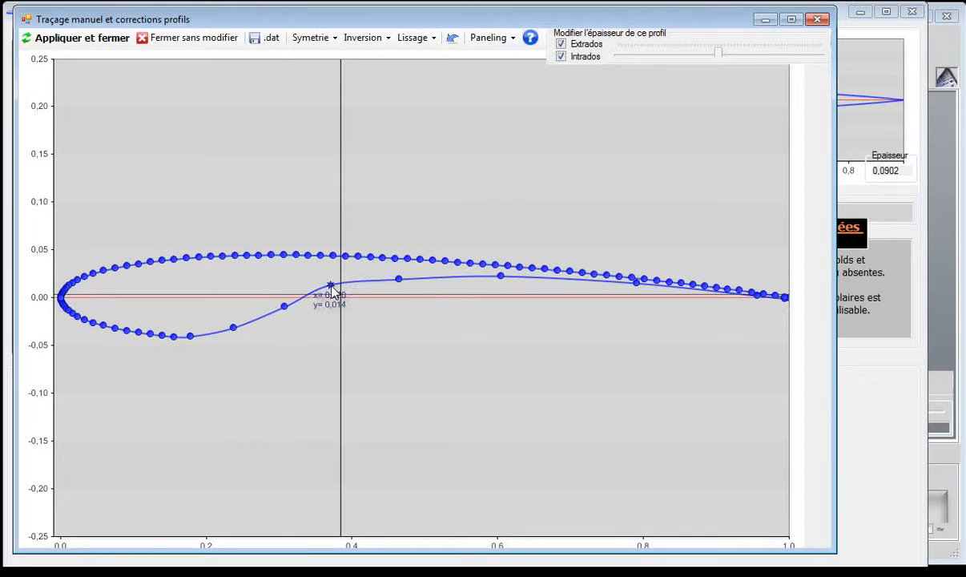
{"action": "left_click_drag", "start_coordinate": [396, 279], "coordinate": [385, 280]}
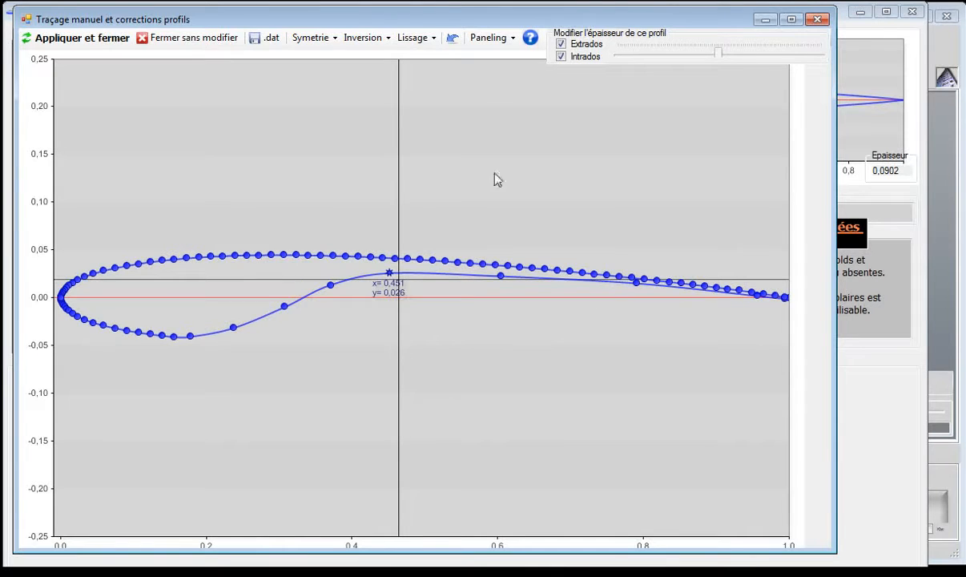
Step: Run the paneling to redistribute the profile's points, and apply the modified shape
{"action": "left_click", "coordinate": [508, 43]}
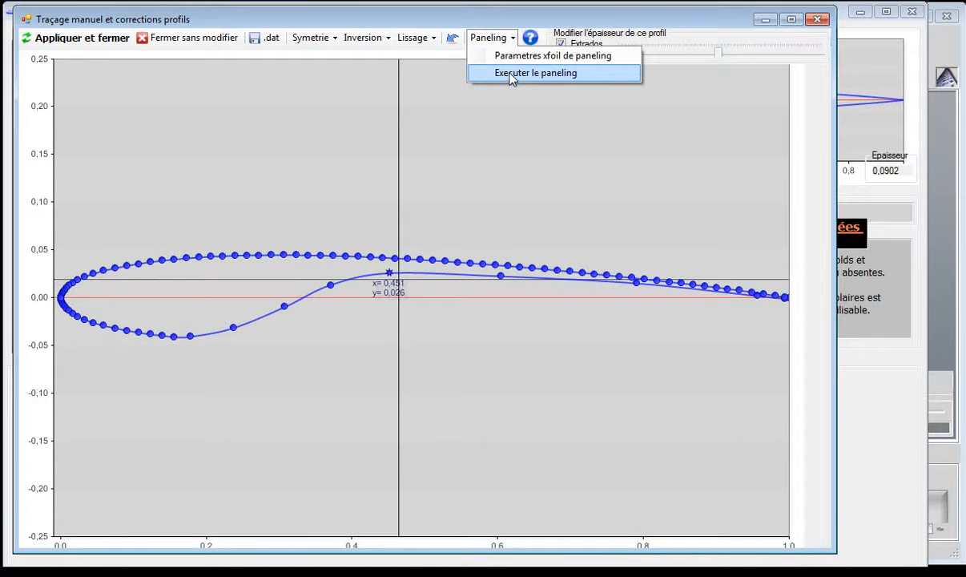
{"action": "left_click", "coordinate": [510, 74]}
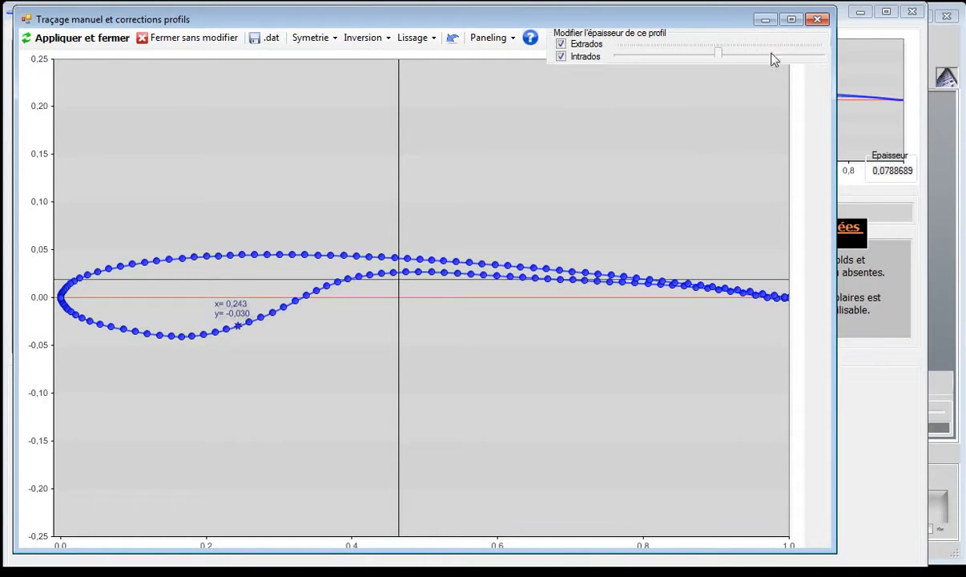
{"action": "left_click", "coordinate": [78, 38]}
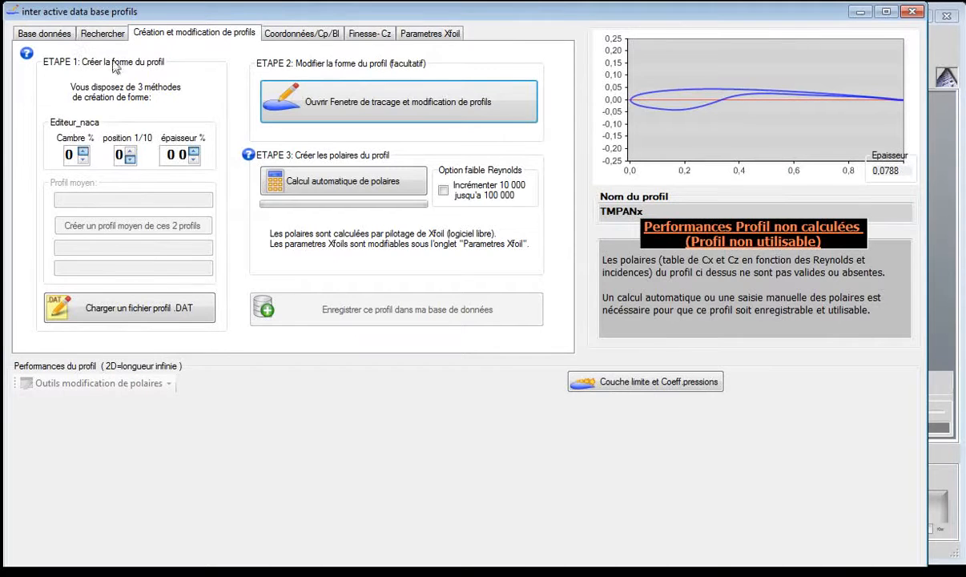
Step: Run the automatic polar calculation for the modified profile and name the profile aile_voile2
{"action": "left_click", "coordinate": [334, 194]}
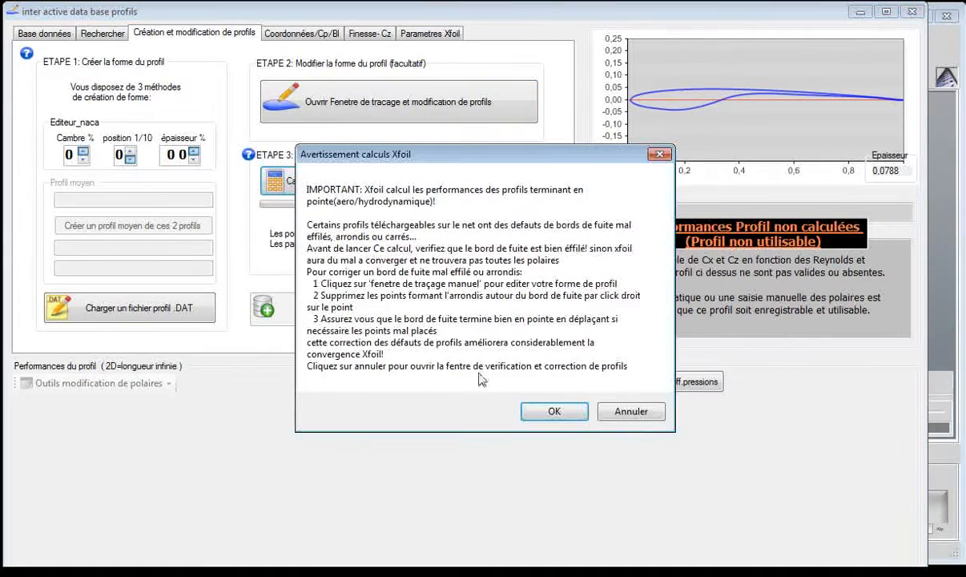
{"action": "left_click", "coordinate": [551, 412]}
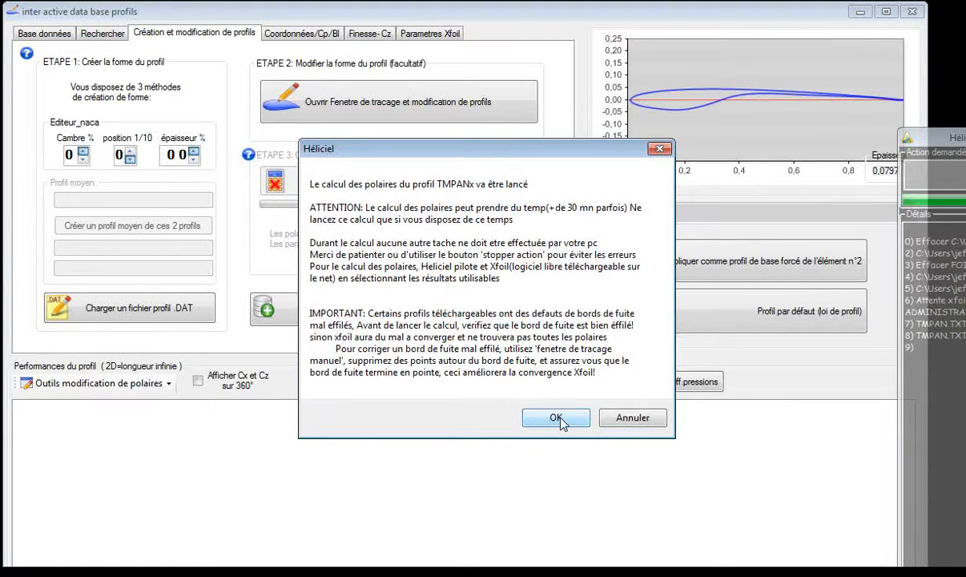
{"action": "left_click", "coordinate": [556, 419]}
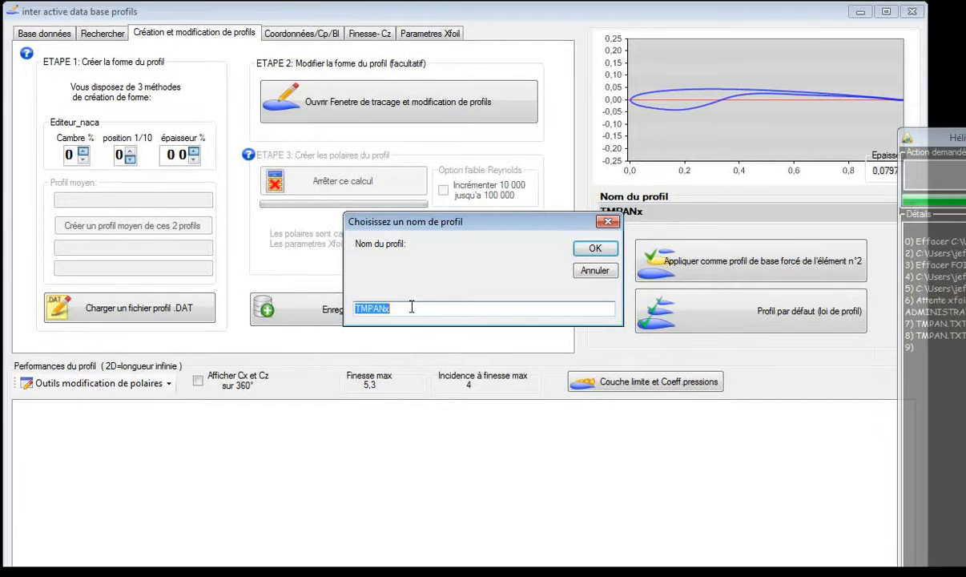
{"action": "type", "text": "aile_voile1"}
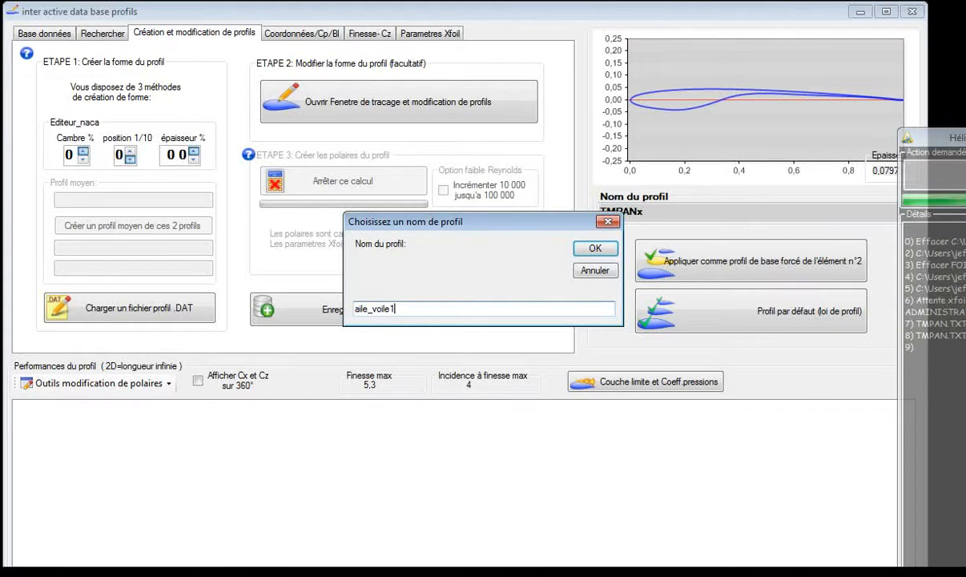
{"action": "key", "text": "BackSpace"}
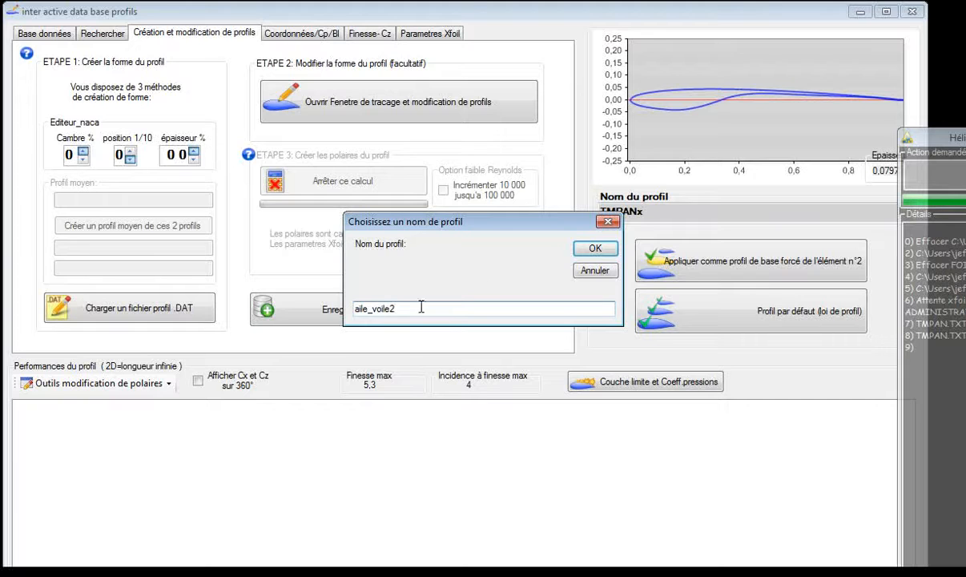
{"action": "left_click", "coordinate": [595, 248]}
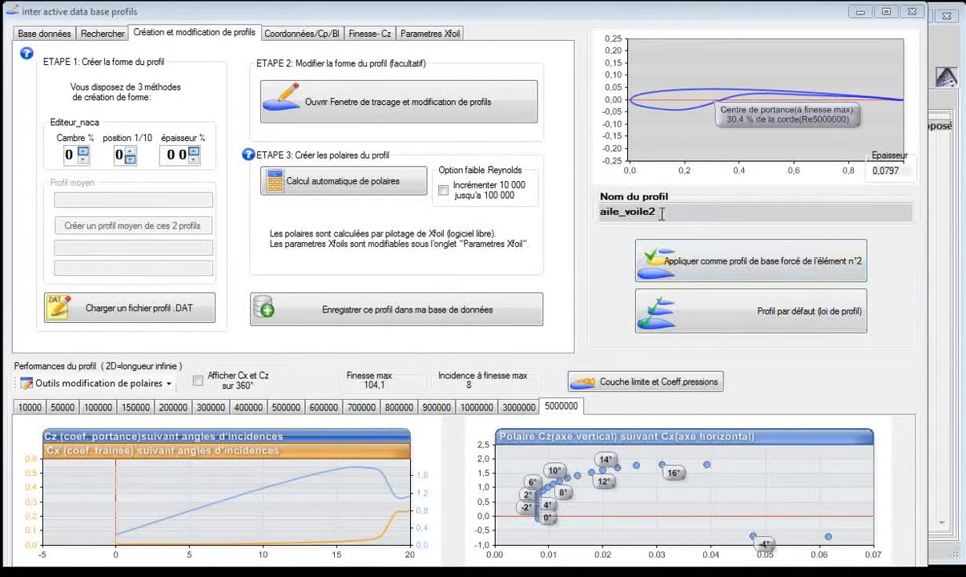
Step: Review the lift and drag polars of aile_voile2 at several Reynolds numbers, including 700000, 5000000 and 150000
{"action": "left_click_drag", "start_coordinate": [665, 210], "coordinate": [581, 211]}
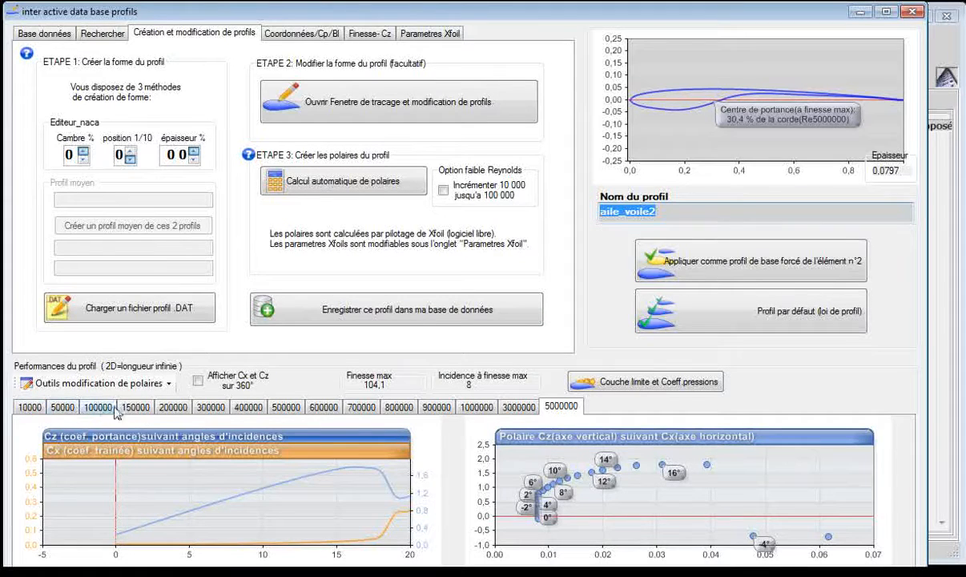
{"action": "left_click", "coordinate": [286, 407]}
{"action": "left_click", "coordinate": [361, 407]}
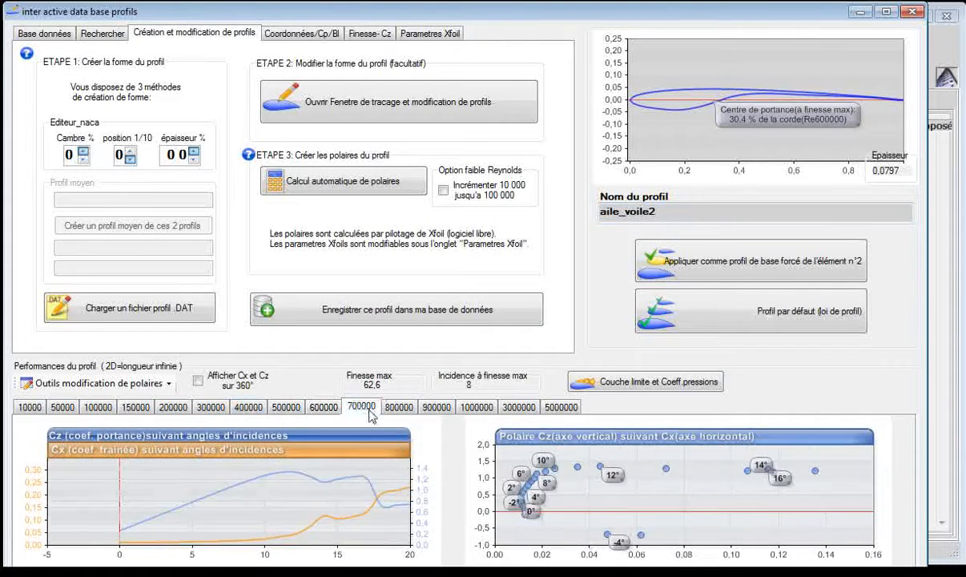
{"action": "left_click", "coordinate": [399, 406]}
{"action": "left_click", "coordinate": [437, 407]}
{"action": "left_click", "coordinate": [474, 409]}
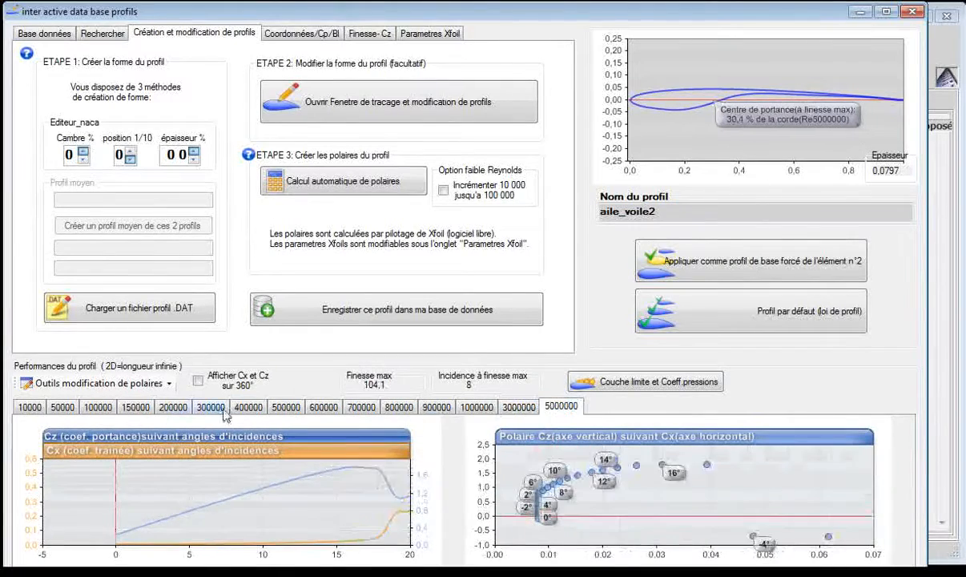
{"action": "left_click", "coordinate": [148, 409]}
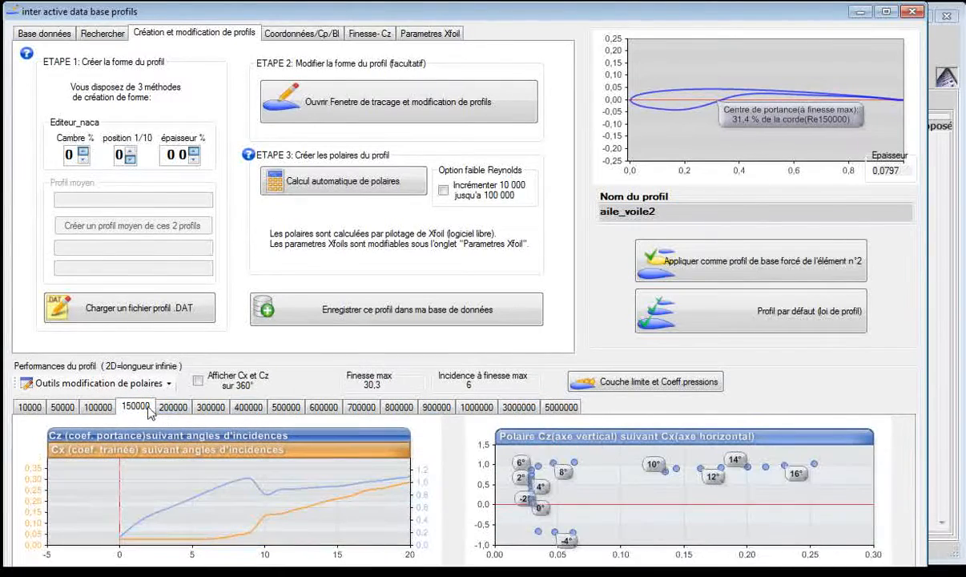
Step: Browse the profile database for the new profile, and pick aile_voile2 in the alphabetical profile list
{"action": "left_click", "coordinate": [281, 38]}
{"action": "left_click", "coordinate": [58, 35]}
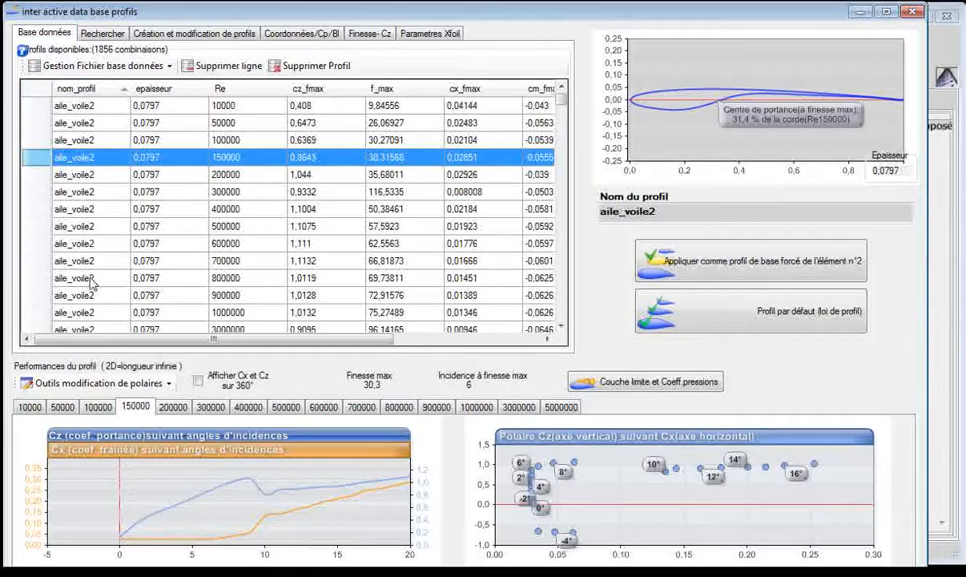
{"action": "left_click_drag", "start_coordinate": [562, 99], "coordinate": [563, 117]}
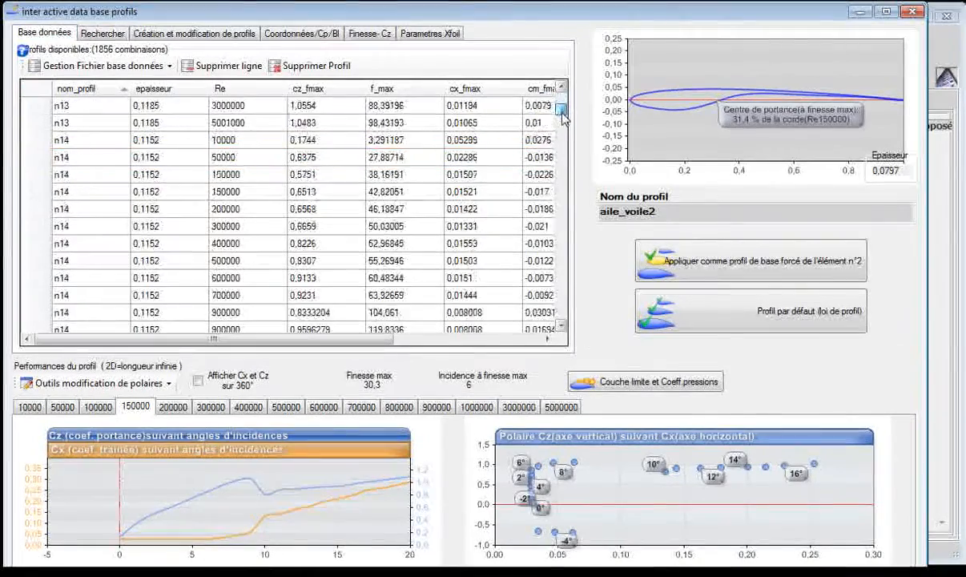
{"action": "left_click", "coordinate": [103, 33]}
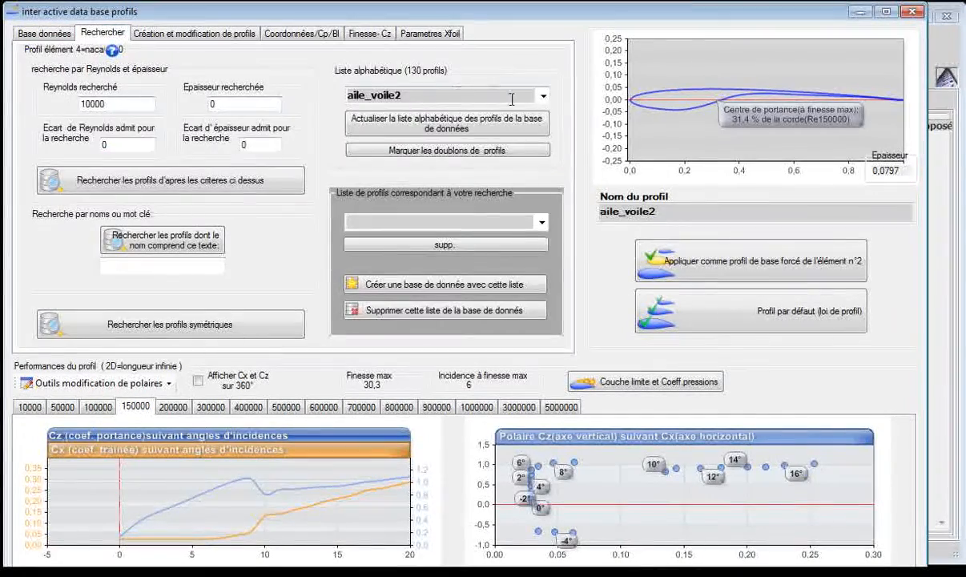
{"action": "left_click", "coordinate": [543, 95]}
{"action": "mouse_move", "coordinate": [548, 136]}
{"action": "left_mouse_down"}
{"action": "mouse_move", "coordinate": [545, 425]}
{"action": "mouse_move", "coordinate": [544, 128]}
{"action": "left_mouse_up"}
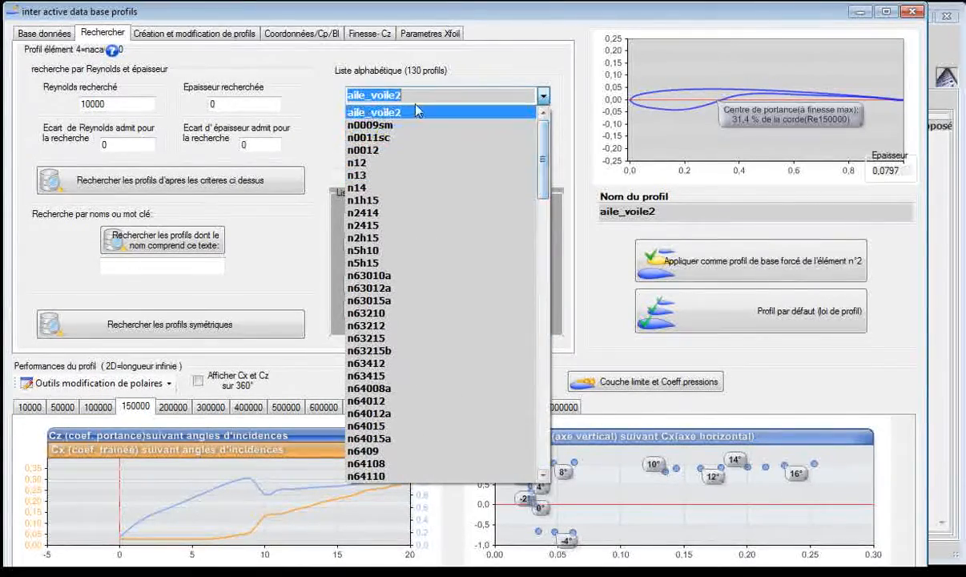
{"action": "left_click", "coordinate": [415, 113]}
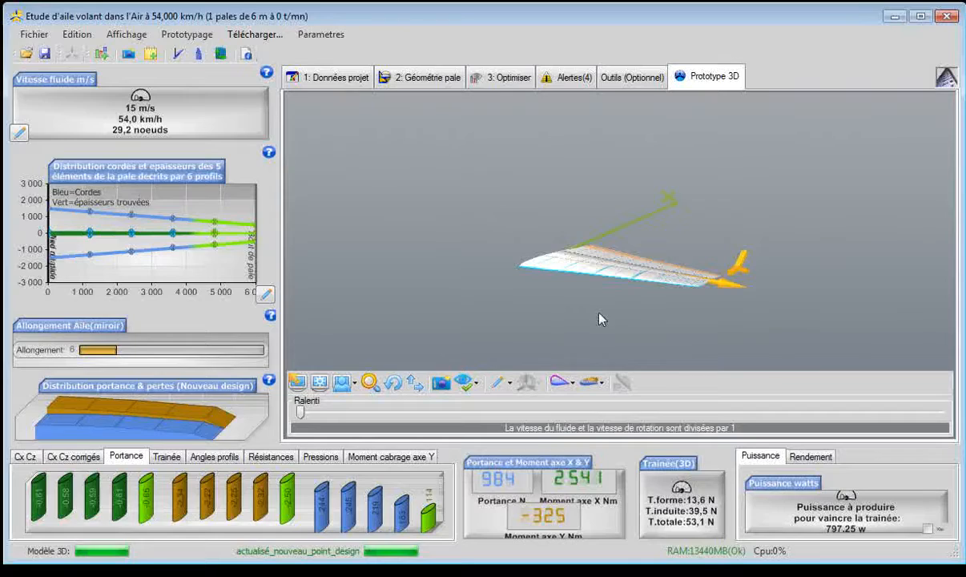
Step: Display the elements' mean lifts and mean profile drags on the 3D wing prototype
{"action": "left_click_drag", "start_coordinate": [592, 340], "coordinate": [516, 120]}
{"action": "left_click_drag", "start_coordinate": [569, 299], "coordinate": [290, 252]}
{"action": "left_click_drag", "start_coordinate": [564, 301], "coordinate": [395, 302]}
{"action": "scroll", "coordinate": [574, 304], "scroll_direction": "up", "scroll_amount": 4}
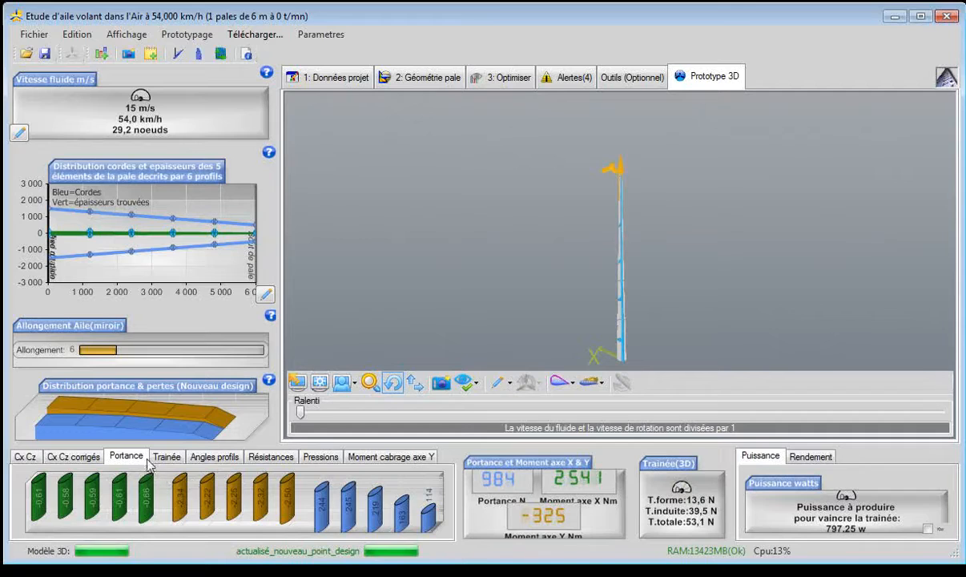
{"action": "left_click", "coordinate": [470, 386]}
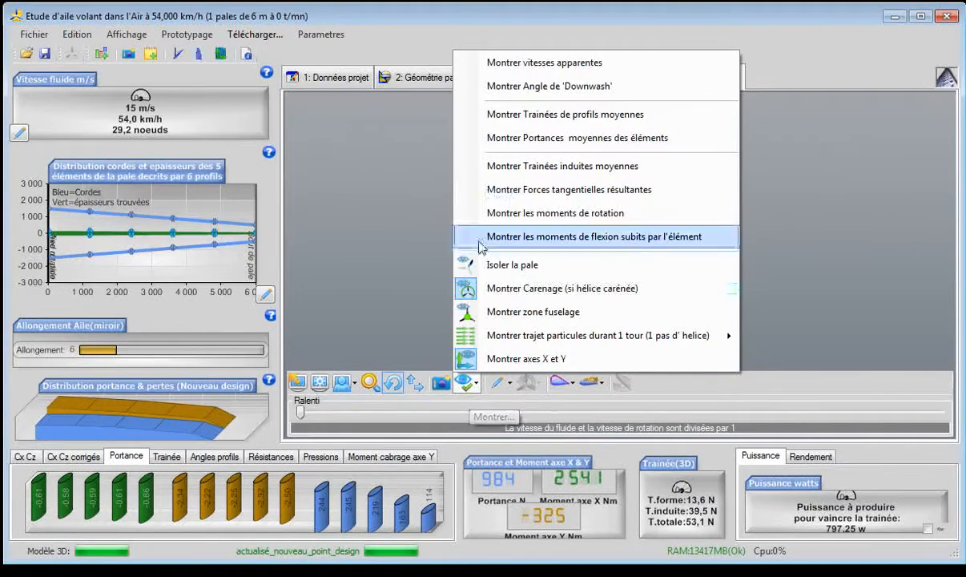
{"action": "left_click", "coordinate": [547, 142]}
{"action": "left_click", "coordinate": [467, 387]}
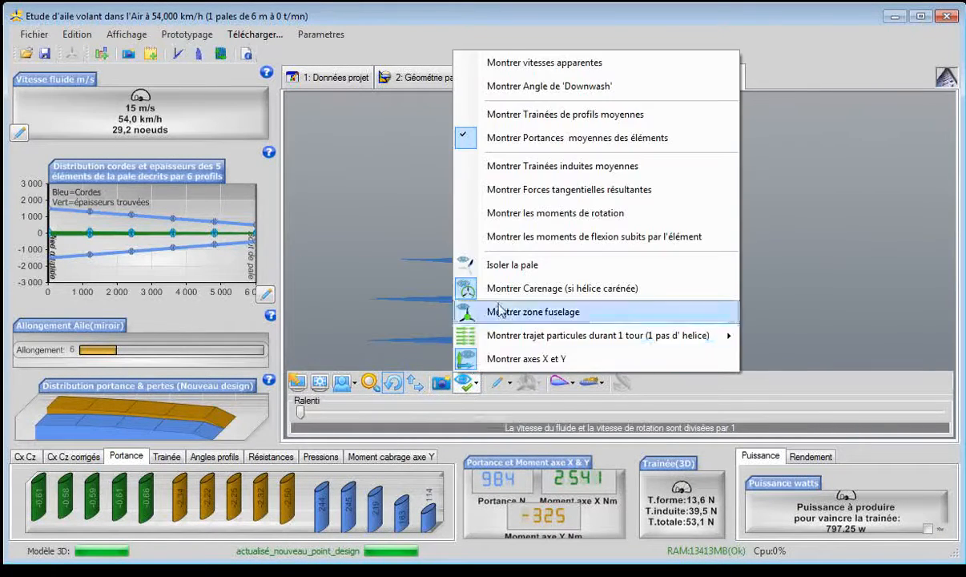
{"action": "left_click", "coordinate": [519, 114]}
Step: Examine the directions and distribution of the lift and profile drag vectors around the 3D wing
{"action": "left_click_drag", "start_coordinate": [694, 332], "coordinate": [558, 332]}
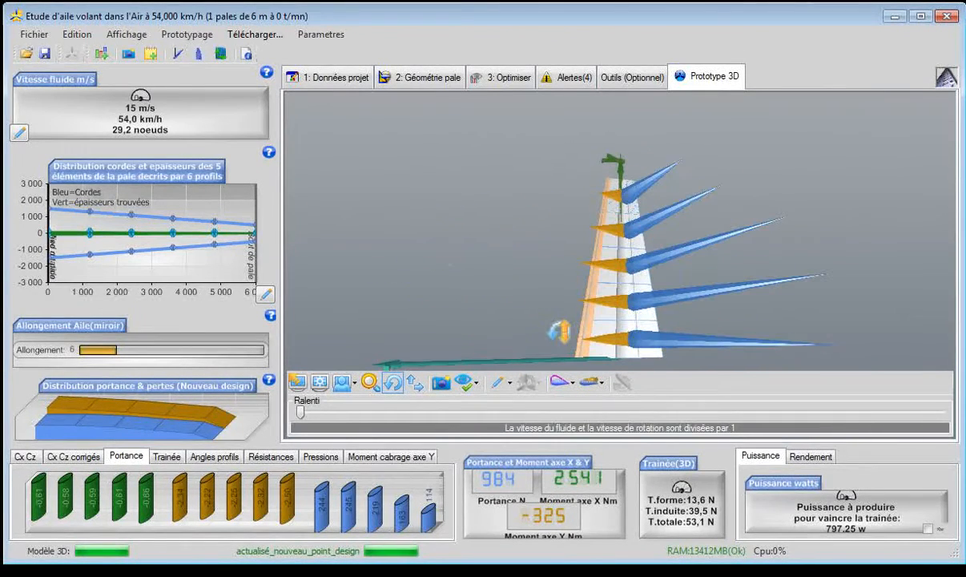
{"action": "scroll", "coordinate": [558, 332], "scroll_direction": "up", "scroll_amount": 3}
{"action": "scroll", "coordinate": [558, 332], "scroll_direction": "down", "scroll_amount": 5}
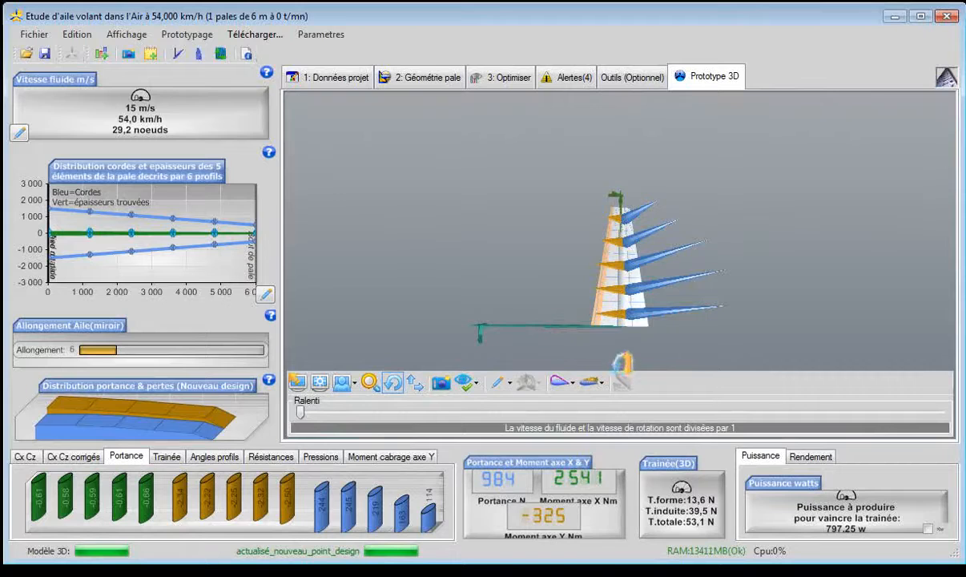
{"action": "left_click_drag", "start_coordinate": [606, 353], "coordinate": [691, 353]}
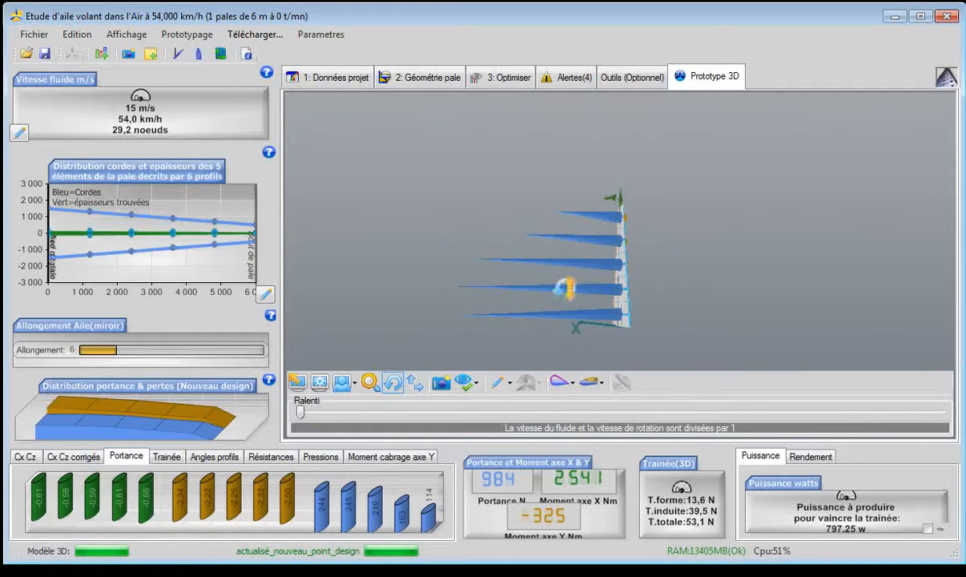
{"action": "left_click_drag", "start_coordinate": [421, 298], "coordinate": [578, 303]}
{"action": "scroll", "coordinate": [579, 303], "scroll_direction": "up", "scroll_amount": 3}
{"action": "left_click_drag", "start_coordinate": [509, 262], "coordinate": [635, 261]}
{"action": "scroll", "coordinate": [633, 260], "scroll_direction": "down", "scroll_amount": 3}
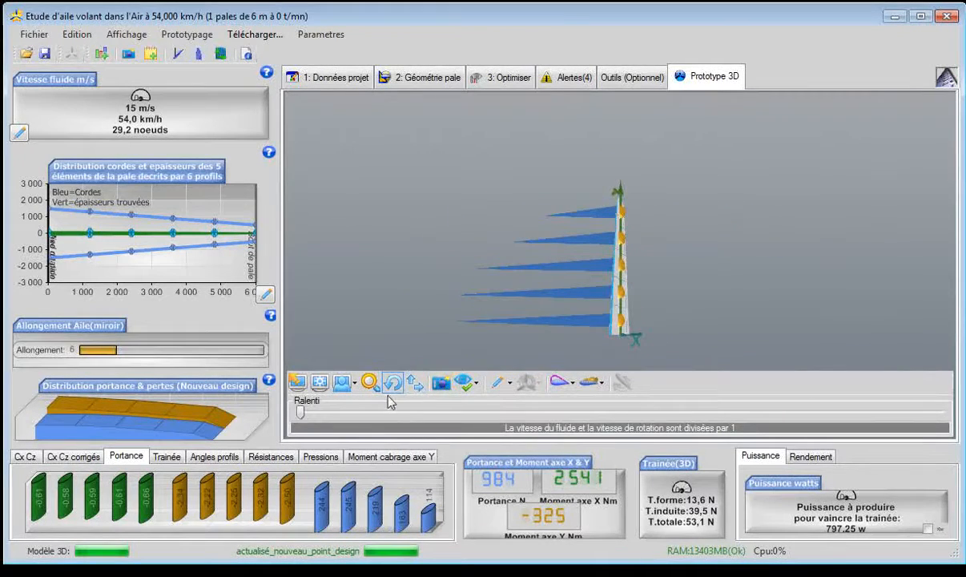
Step: Hide the elements' mean lifts and display the rotation moments on the 3D wing
{"action": "left_click", "coordinate": [465, 383]}
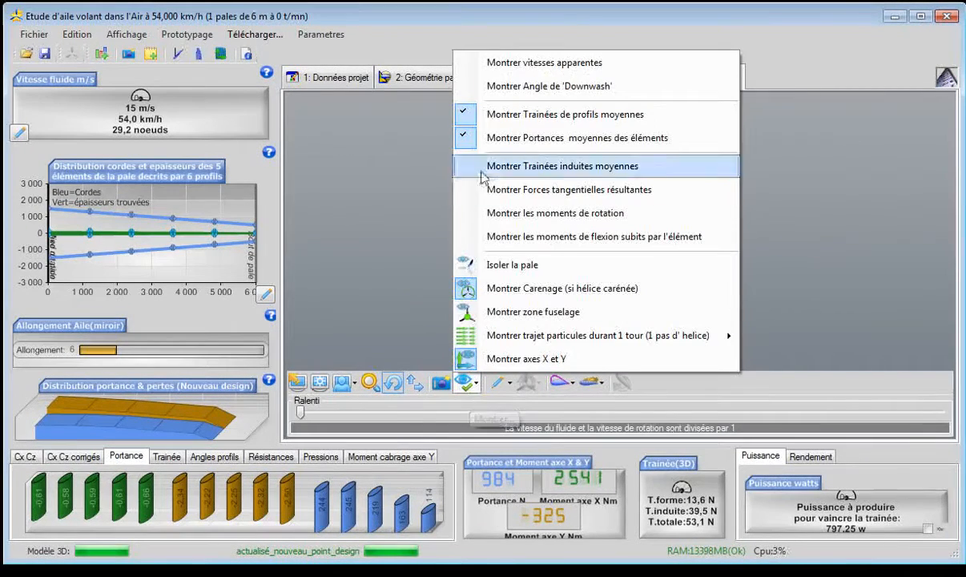
{"action": "left_click", "coordinate": [523, 143]}
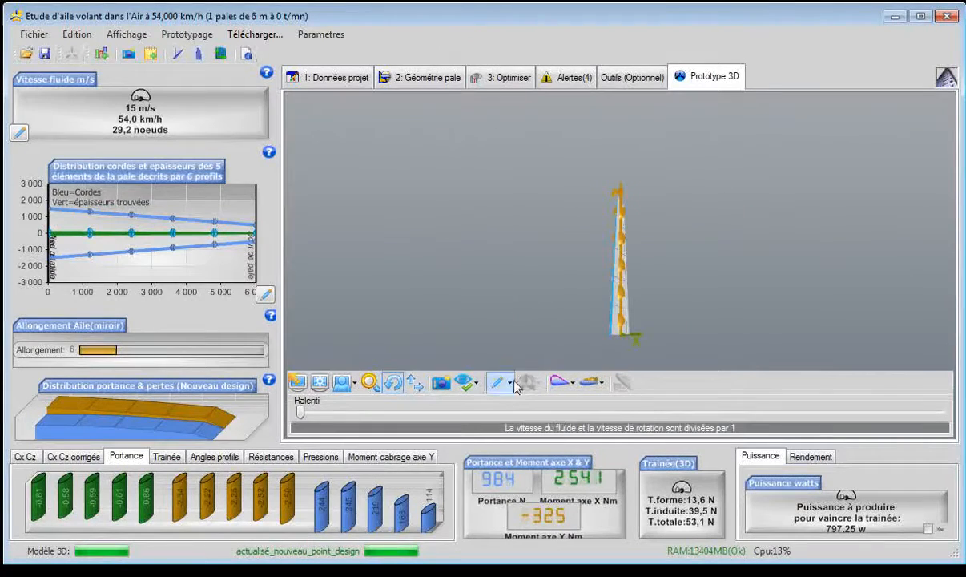
{"action": "left_click", "coordinate": [473, 384]}
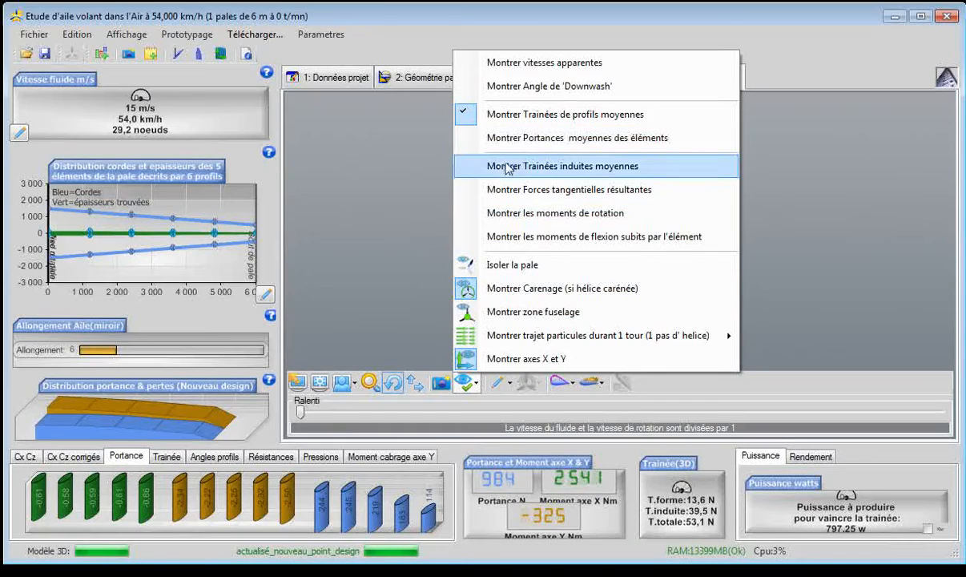
{"action": "left_click", "coordinate": [548, 213]}
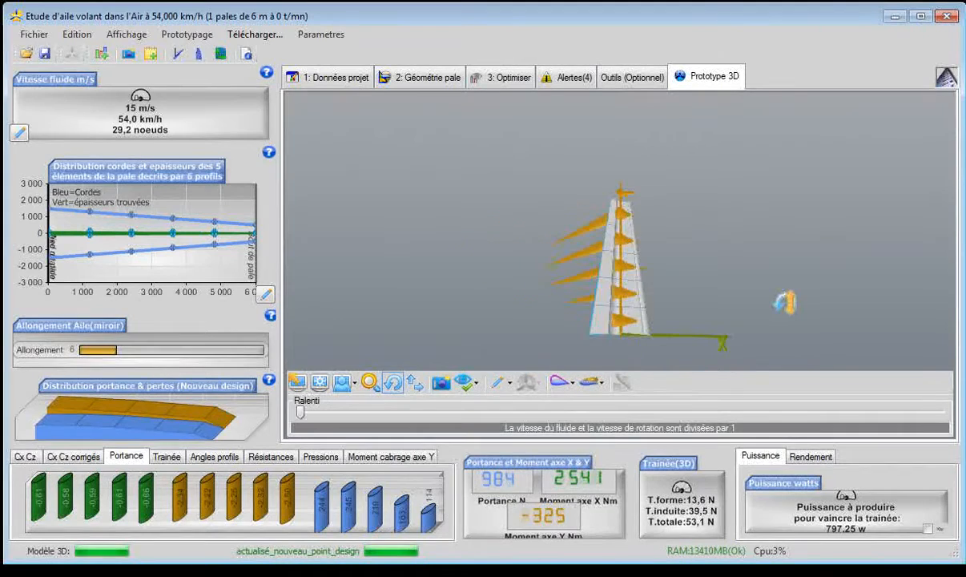
Step: Examine how the rotation moments are distributed from the wing's root to its tip, from several angles
{"action": "left_click_drag", "start_coordinate": [785, 302], "coordinate": [639, 309]}
{"action": "scroll", "coordinate": [533, 349], "scroll_direction": "up", "scroll_amount": 3}
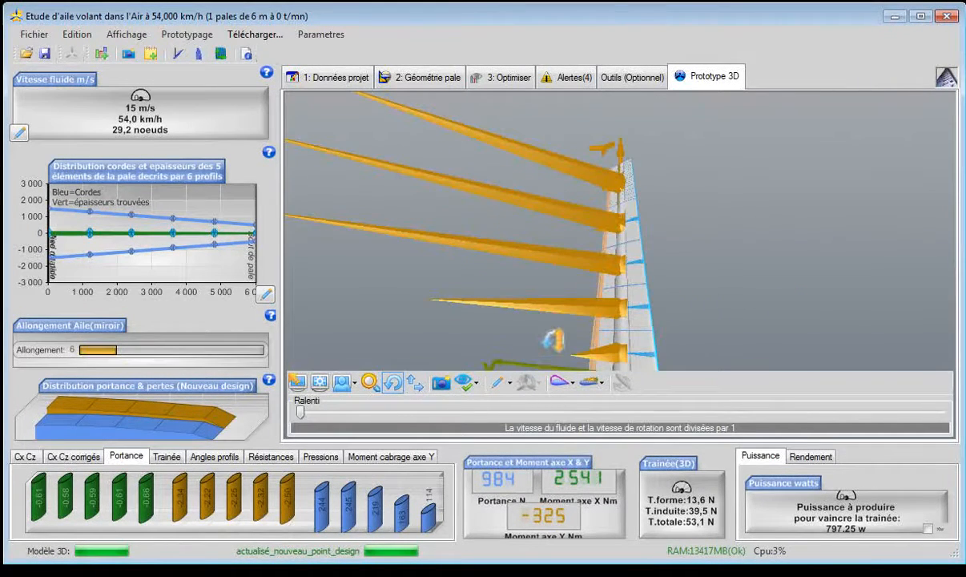
{"action": "left_click_drag", "start_coordinate": [554, 337], "coordinate": [545, 351]}
{"action": "mouse_move", "coordinate": [670, 318]}
{"action": "left_mouse_down"}
{"action": "mouse_move", "coordinate": [665, 338]}
{"action": "mouse_move", "coordinate": [698, 320]}
{"action": "mouse_move", "coordinate": [684, 325]}
{"action": "left_mouse_up"}
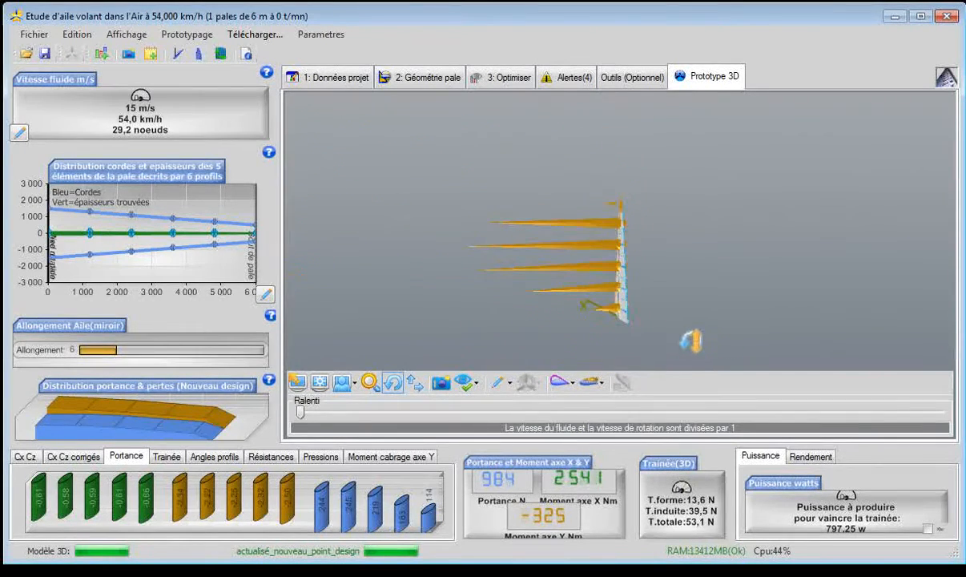
{"action": "left_click_drag", "start_coordinate": [626, 257], "coordinate": [618, 346]}
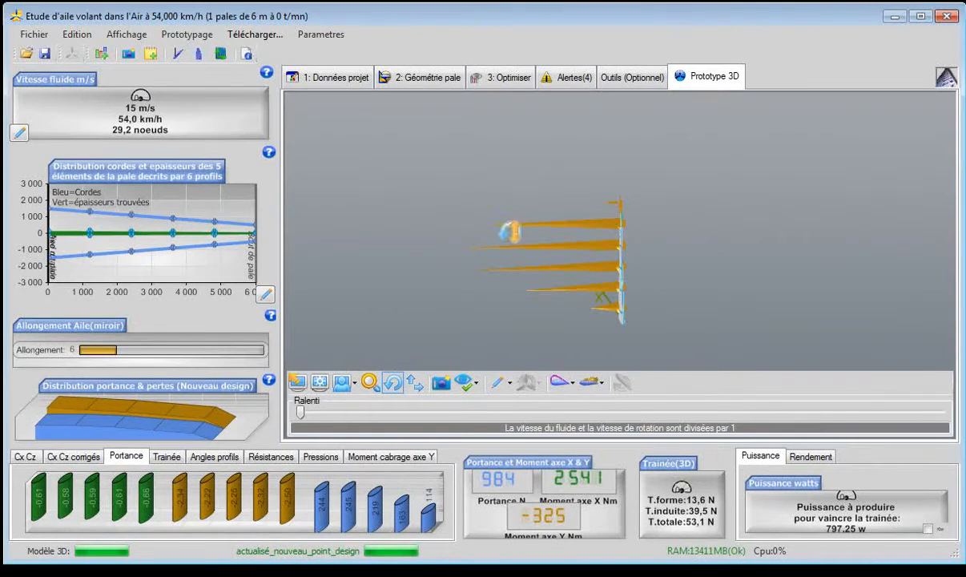
{"action": "left_click_drag", "start_coordinate": [573, 331], "coordinate": [500, 321]}
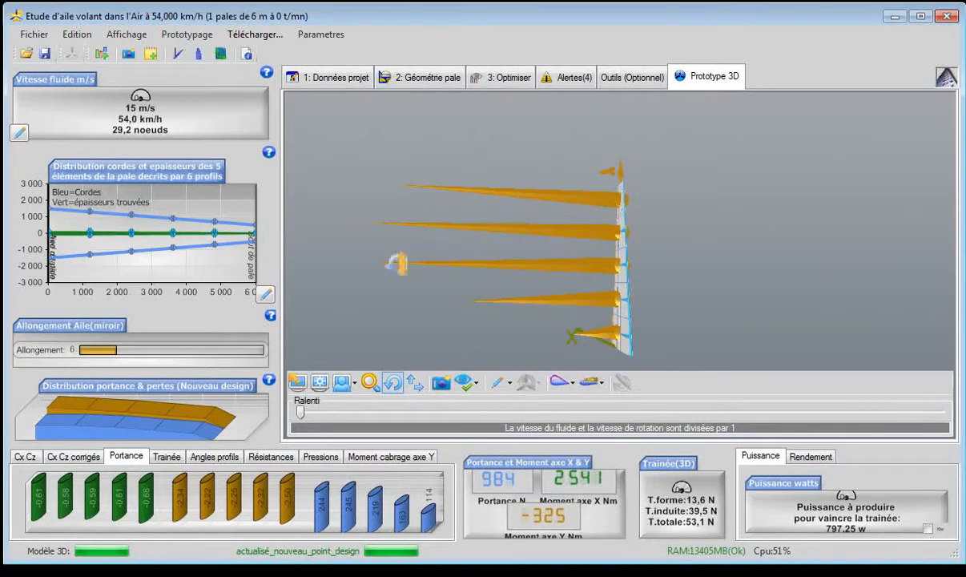
{"action": "left_click_drag", "start_coordinate": [685, 231], "coordinate": [362, 189]}
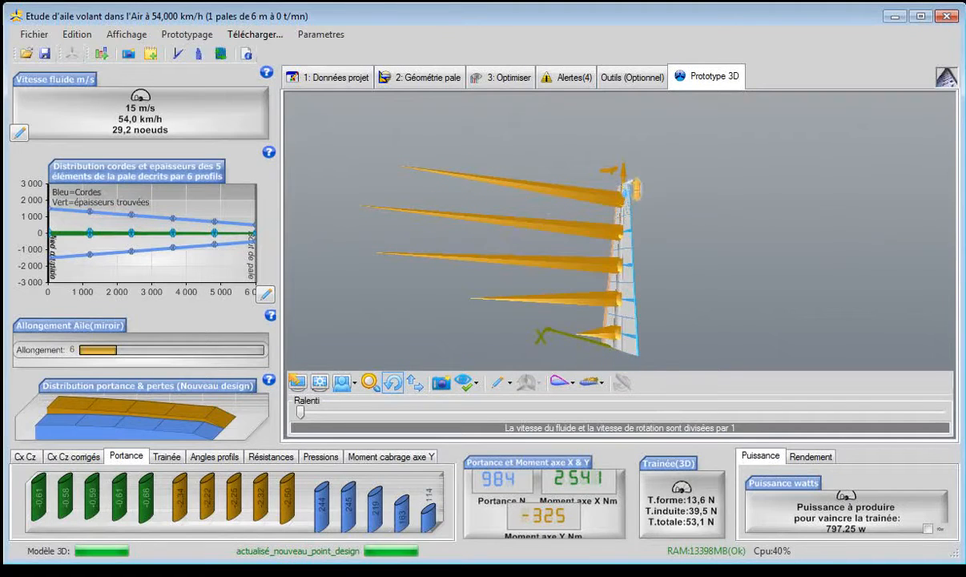
{"action": "mouse_move", "coordinate": [688, 277]}
{"action": "left_mouse_down"}
{"action": "mouse_move", "coordinate": [704, 274]}
{"action": "mouse_move", "coordinate": [682, 274]}
{"action": "left_mouse_up"}
{"action": "left_click_drag", "start_coordinate": [787, 284], "coordinate": [801, 283]}
Step: Review the pressure and drag charts of the wing elements, and compare them with the vectors around the 3D wing
{"action": "left_click", "coordinate": [319, 456]}
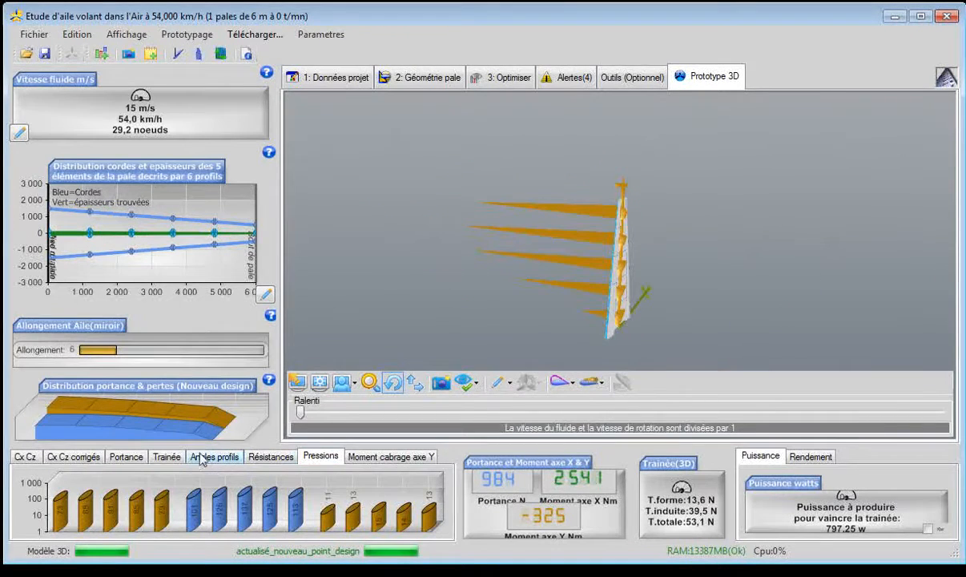
{"action": "left_click", "coordinate": [167, 457]}
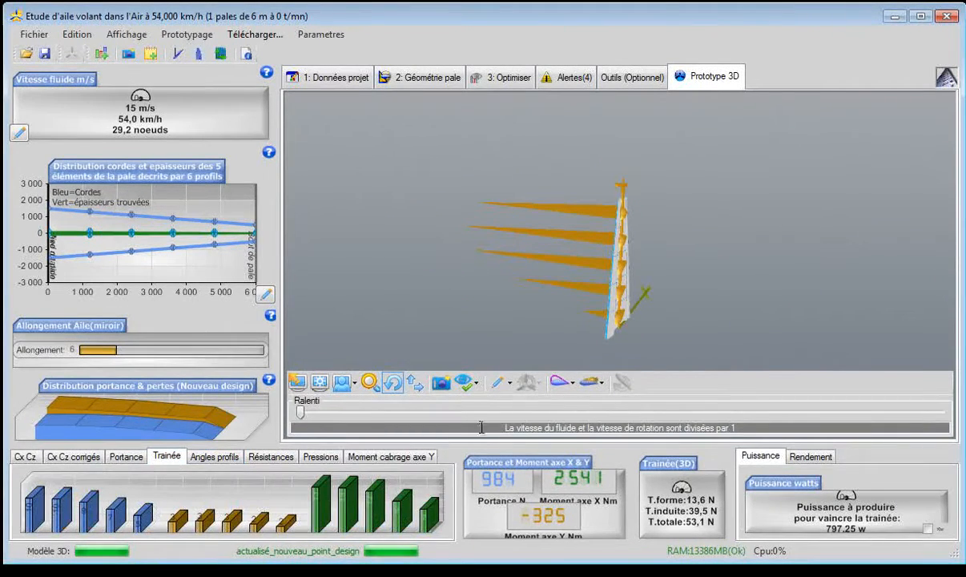
{"action": "scroll", "coordinate": [574, 323], "scroll_direction": "up", "scroll_amount": 3}
{"action": "scroll", "coordinate": [574, 322], "scroll_direction": "down", "scroll_amount": 3}
{"action": "left_click_drag", "start_coordinate": [640, 333], "coordinate": [719, 327]}
{"action": "left_click_drag", "start_coordinate": [649, 218], "coordinate": [568, 332]}
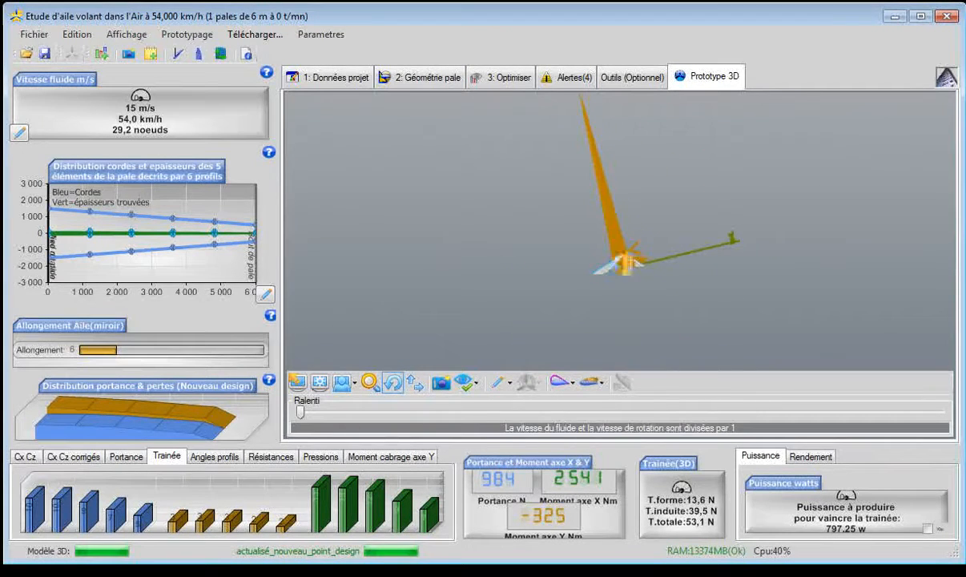
{"action": "left_click_drag", "start_coordinate": [848, 182], "coordinate": [682, 202]}
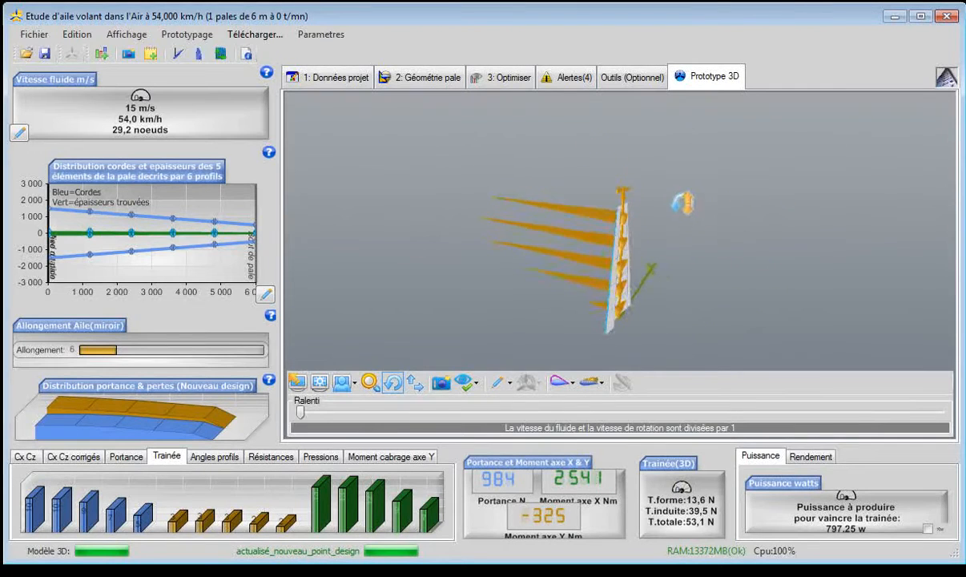
Step: Display the induced velocity vectors at the elements around the 3D wing, and view them side-on
{"action": "left_click", "coordinate": [467, 382]}
{"action": "mouse_move", "coordinate": [494, 342]}
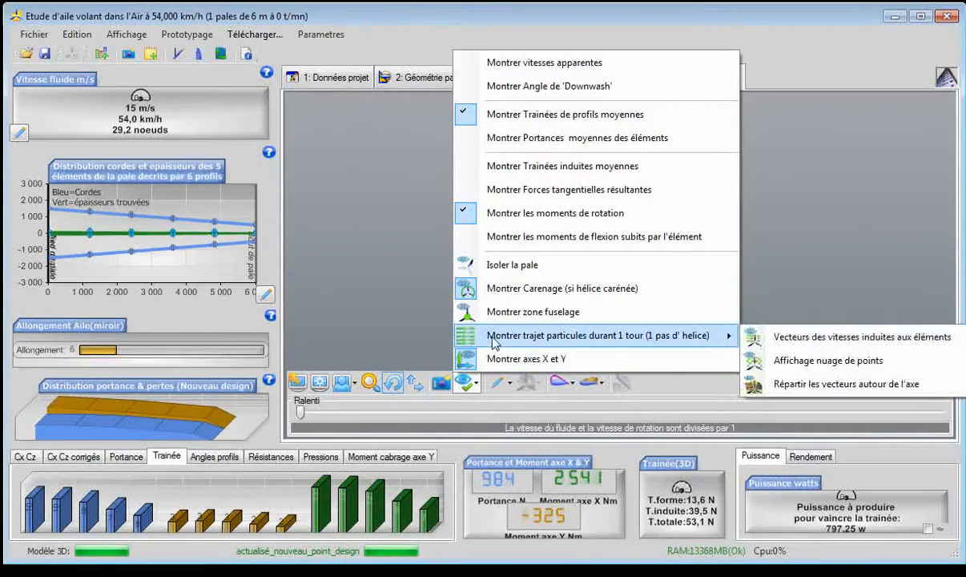
{"action": "left_click", "coordinate": [801, 336]}
{"action": "mouse_move", "coordinate": [703, 340]}
{"action": "left_mouse_down"}
{"action": "mouse_move", "coordinate": [609, 318]}
{"action": "mouse_move", "coordinate": [737, 316]}
{"action": "mouse_move", "coordinate": [750, 195]}
{"action": "mouse_move", "coordinate": [778, 231]}
{"action": "mouse_move", "coordinate": [785, 312]}
{"action": "mouse_move", "coordinate": [772, 336]}
{"action": "mouse_move", "coordinate": [703, 338]}
{"action": "left_mouse_up"}
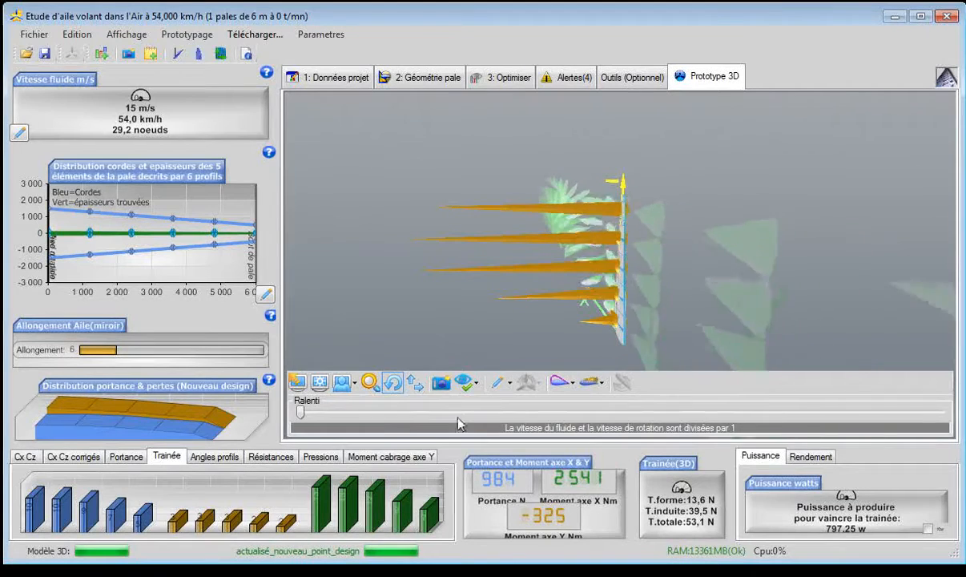
Step: Hide the X and Y axes and the rotation moments on the 3D wing
{"action": "left_click", "coordinate": [468, 383]}
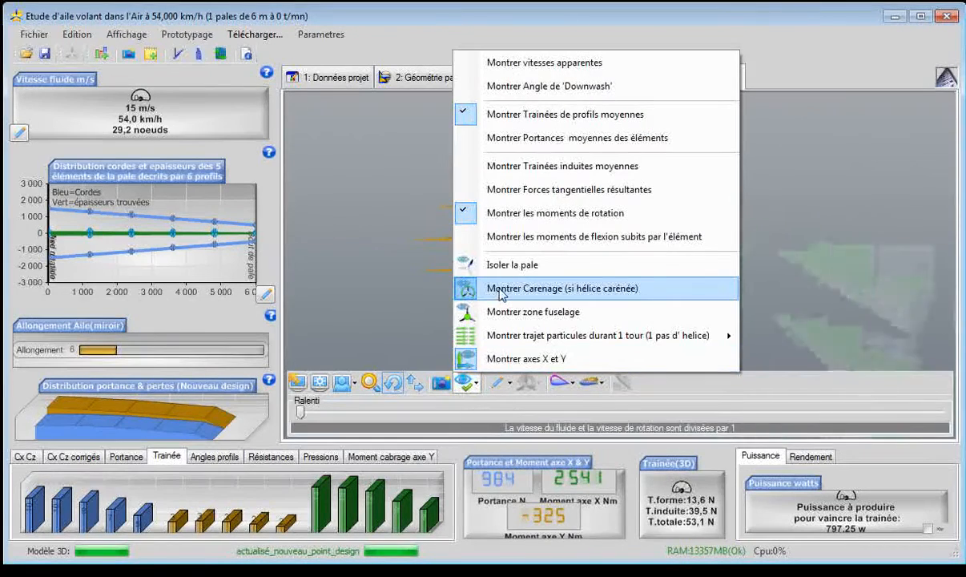
{"action": "mouse_move", "coordinate": [509, 333]}
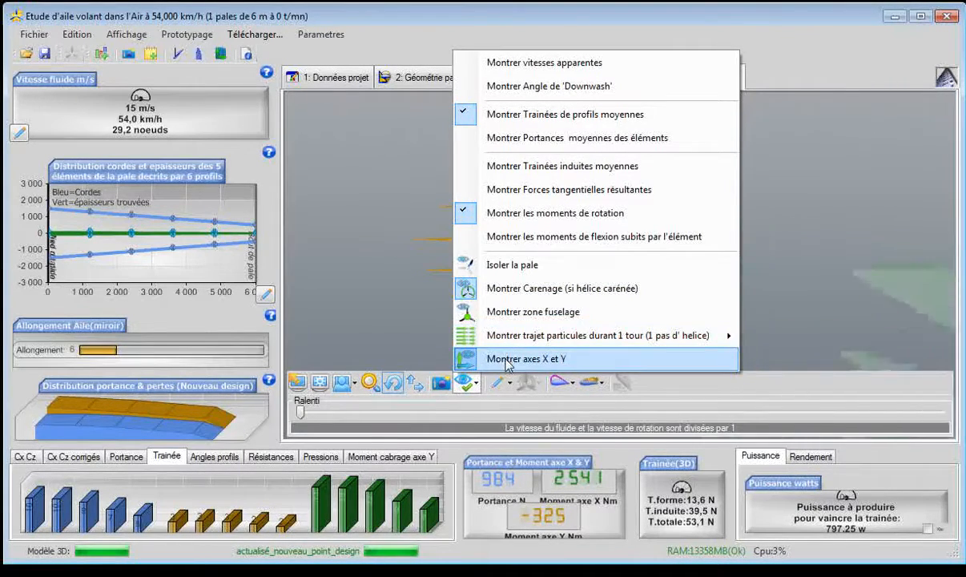
{"action": "left_click", "coordinate": [514, 357]}
{"action": "left_click", "coordinate": [471, 383]}
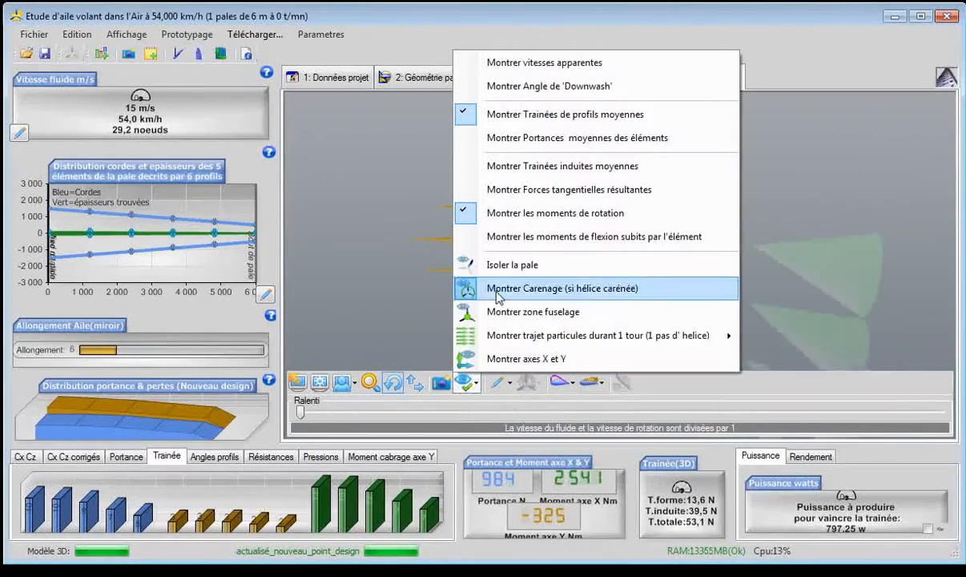
{"action": "left_click", "coordinate": [519, 214]}
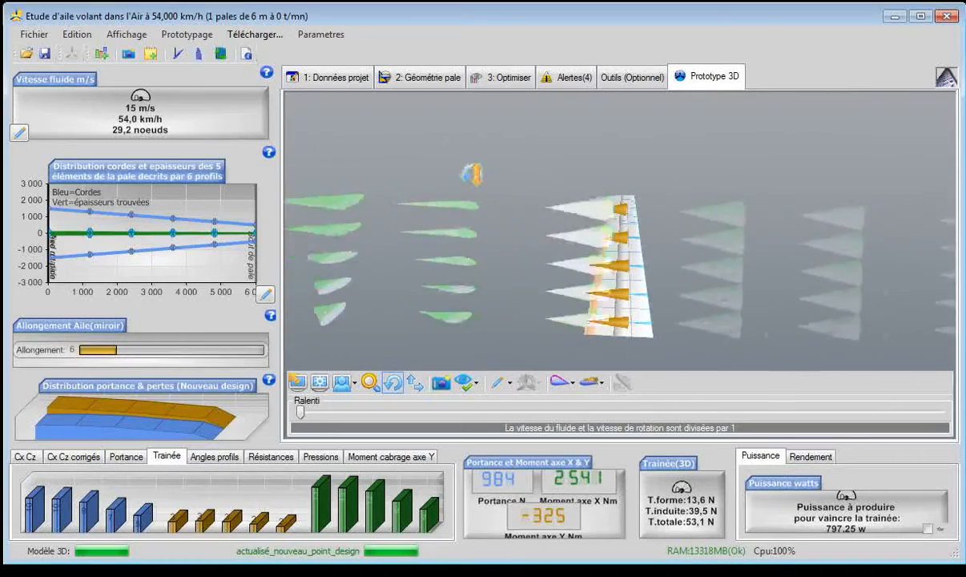
Step: Set the blade's tip chord to 3000 mm and linearise the chord distribution
{"action": "left_click", "coordinate": [418, 77]}
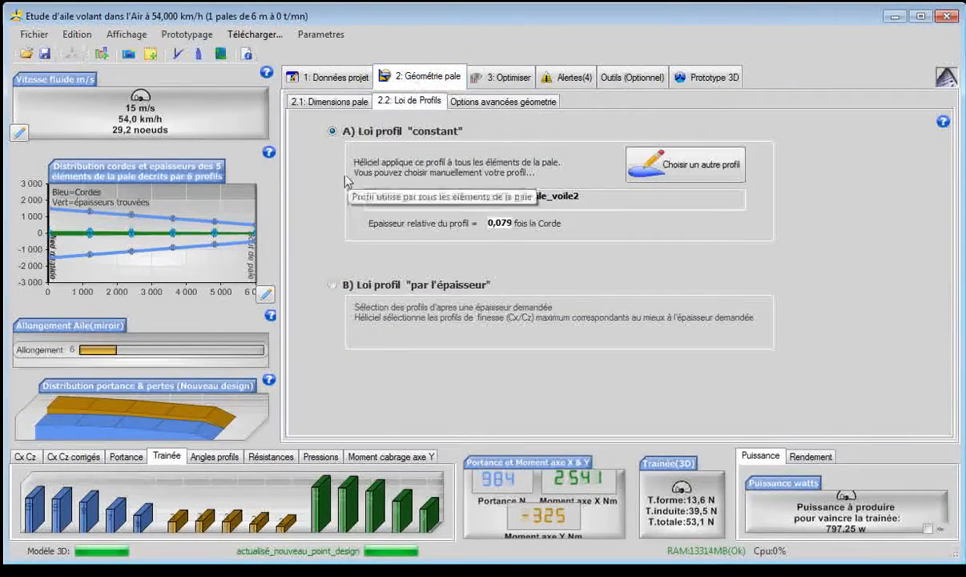
{"action": "left_click", "coordinate": [329, 101]}
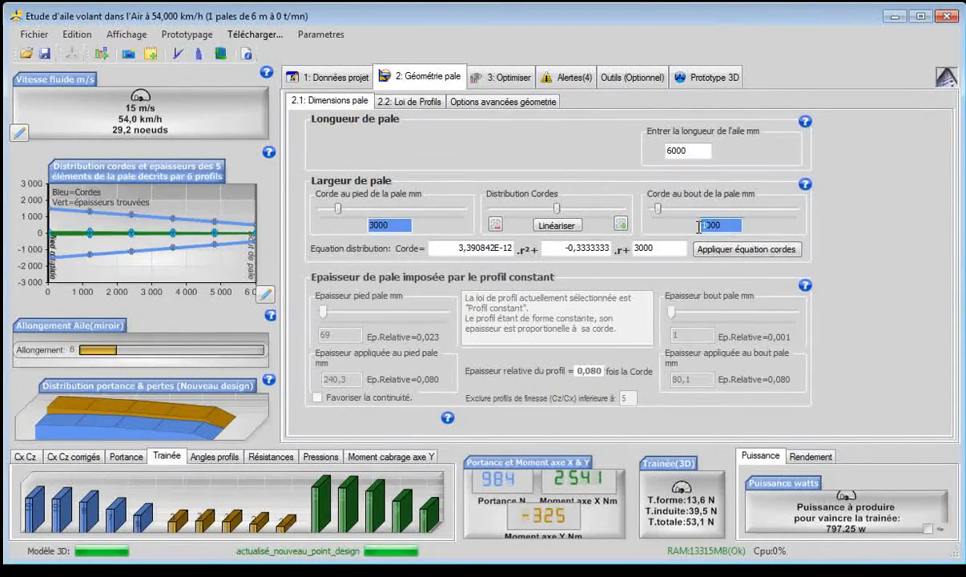
{"action": "left_click", "coordinate": [741, 250]}
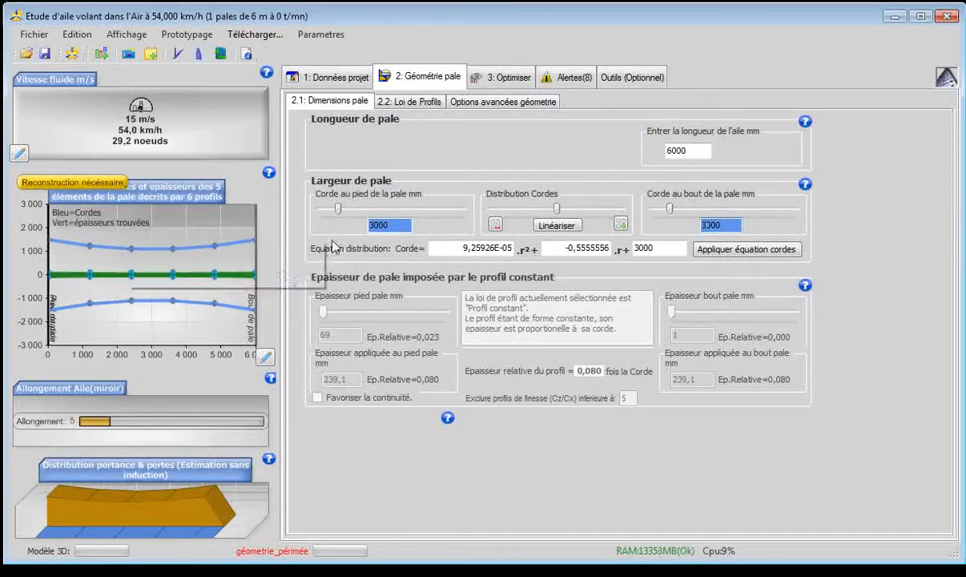
{"action": "left_click", "coordinate": [564, 226]}
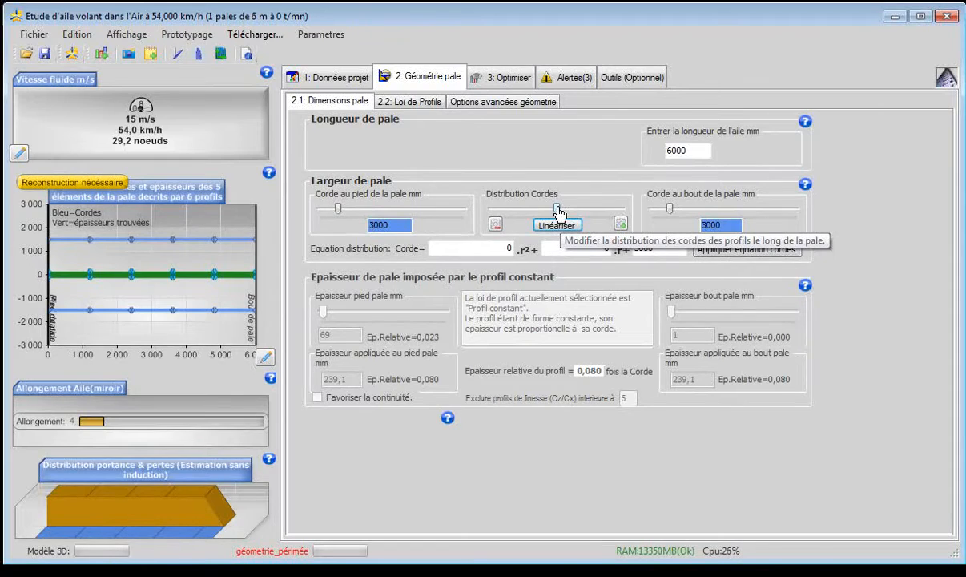
Step: Try curved chord distributions along the blade, widening and narrowing the intermediate chords, and linearise the distribution again
{"action": "left_click_drag", "start_coordinate": [558, 210], "coordinate": [466, 210]}
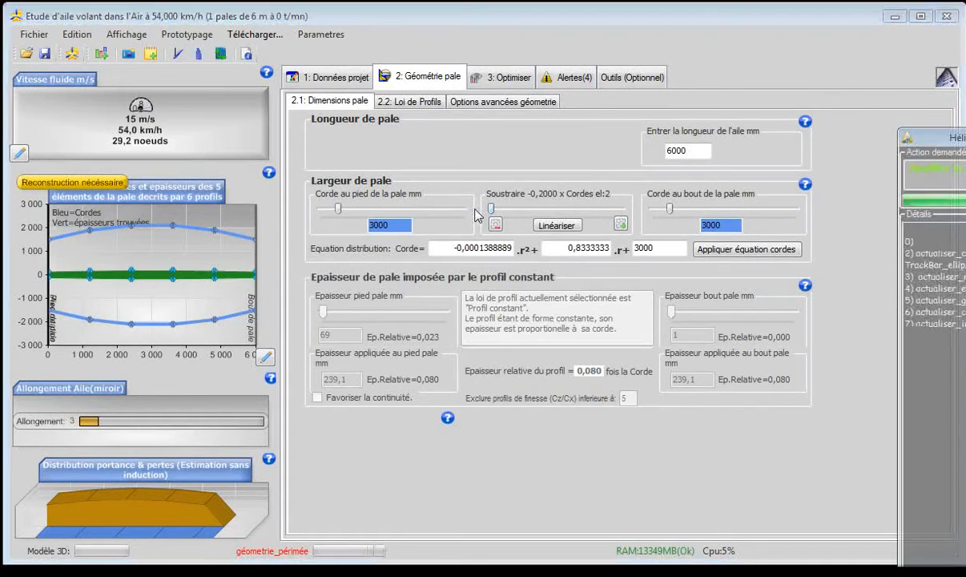
{"action": "left_click_drag", "start_coordinate": [557, 209], "coordinate": [461, 210]}
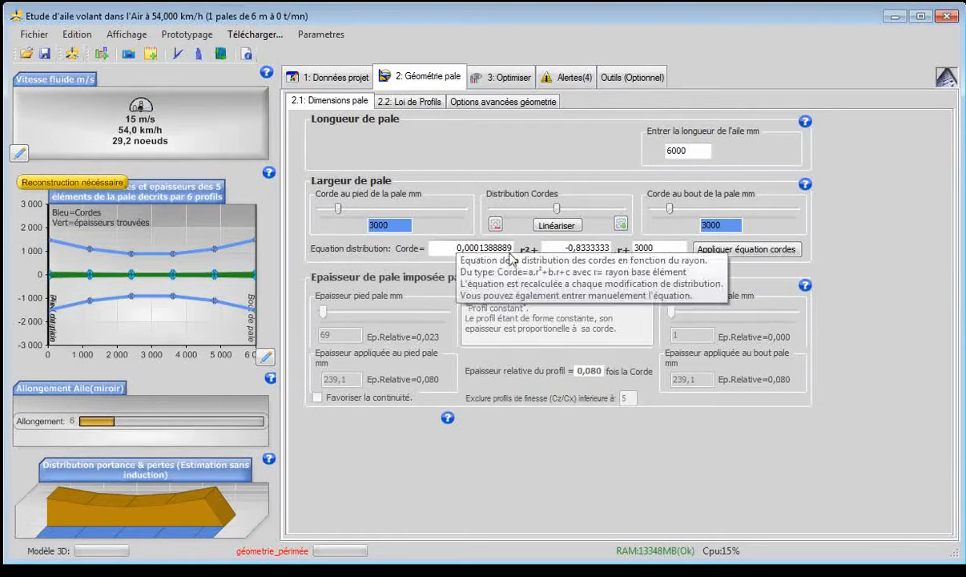
{"action": "left_click", "coordinate": [556, 226]}
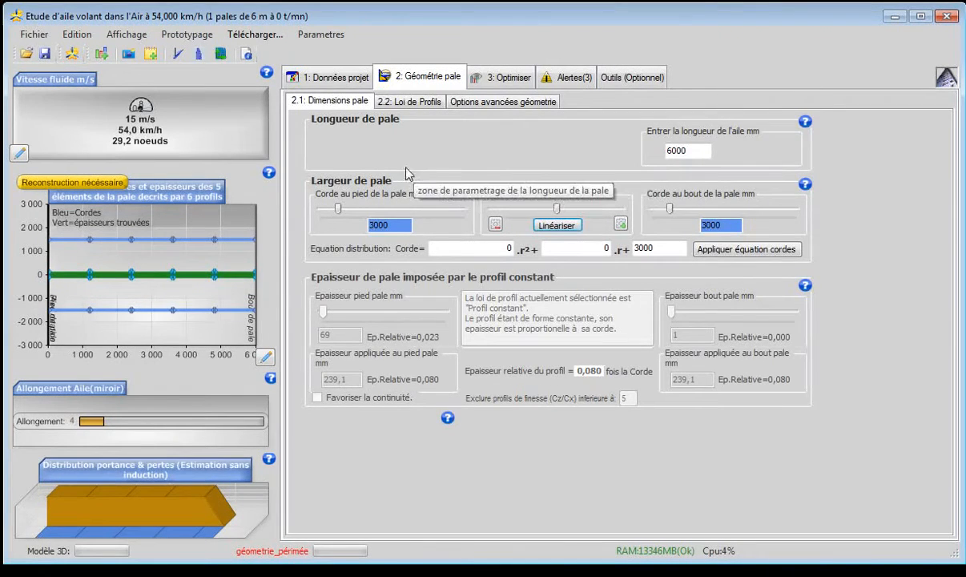
Step: Move the straight blade generatrix fully to the leading edge and rebuild the wing
{"action": "left_click", "coordinate": [487, 106]}
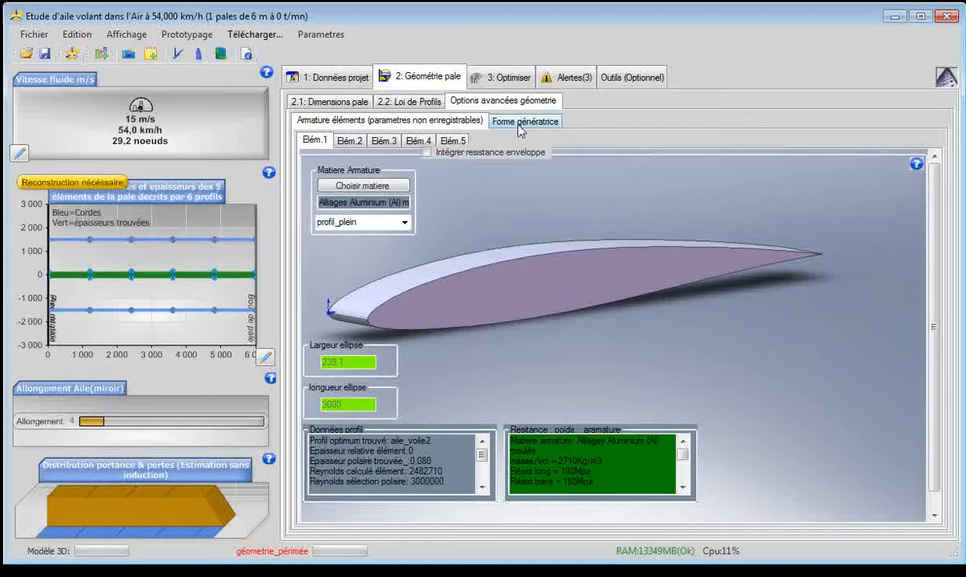
{"action": "left_click", "coordinate": [520, 126]}
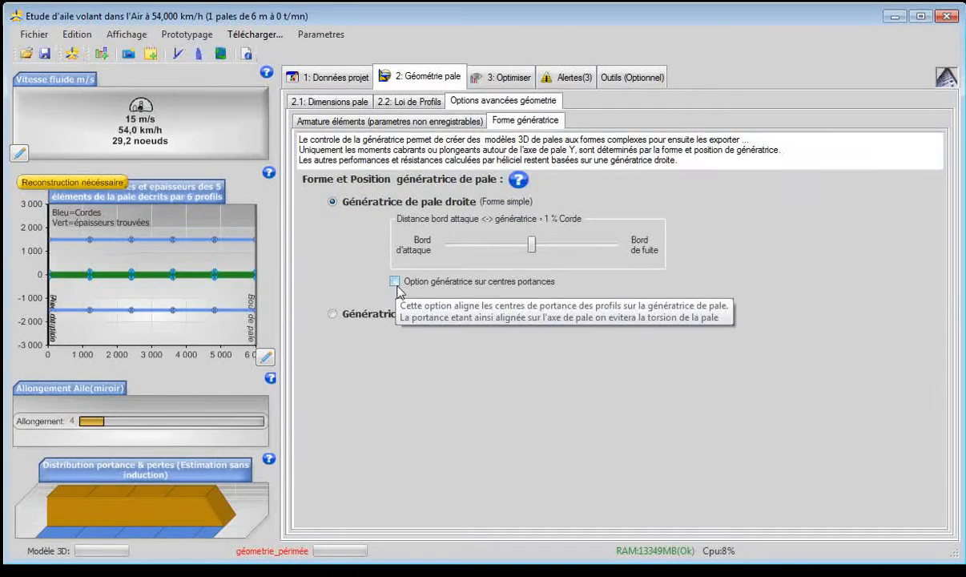
{"action": "left_click_drag", "start_coordinate": [532, 248], "coordinate": [455, 248]}
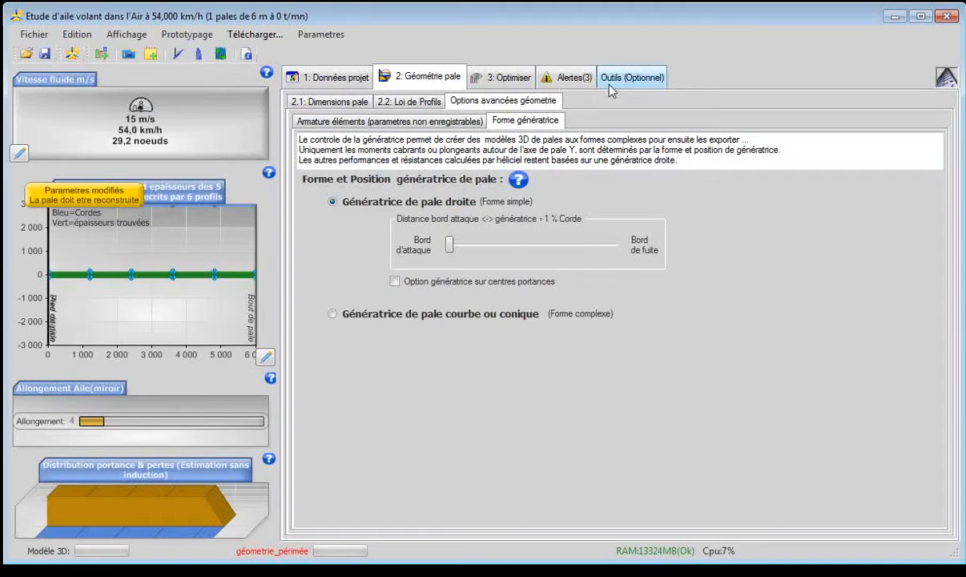
{"action": "left_click", "coordinate": [72, 60]}
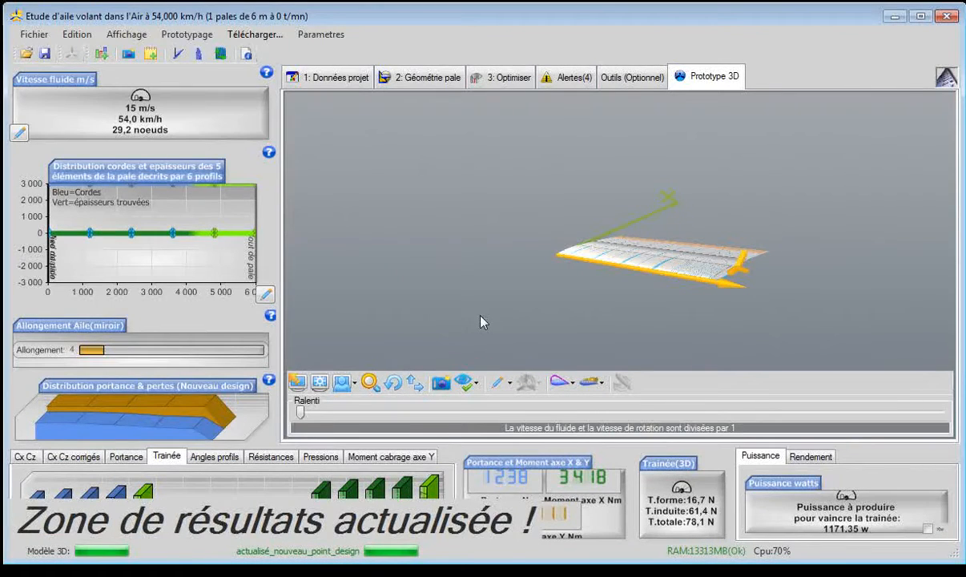
Step: Display the induced velocity vectors on the rebuilt rectangular wing, and review its 3D and 2D glide ratios
{"action": "left_click_drag", "start_coordinate": [510, 353], "coordinate": [671, 320]}
{"action": "scroll", "coordinate": [671, 319], "scroll_direction": "down", "scroll_amount": 3}
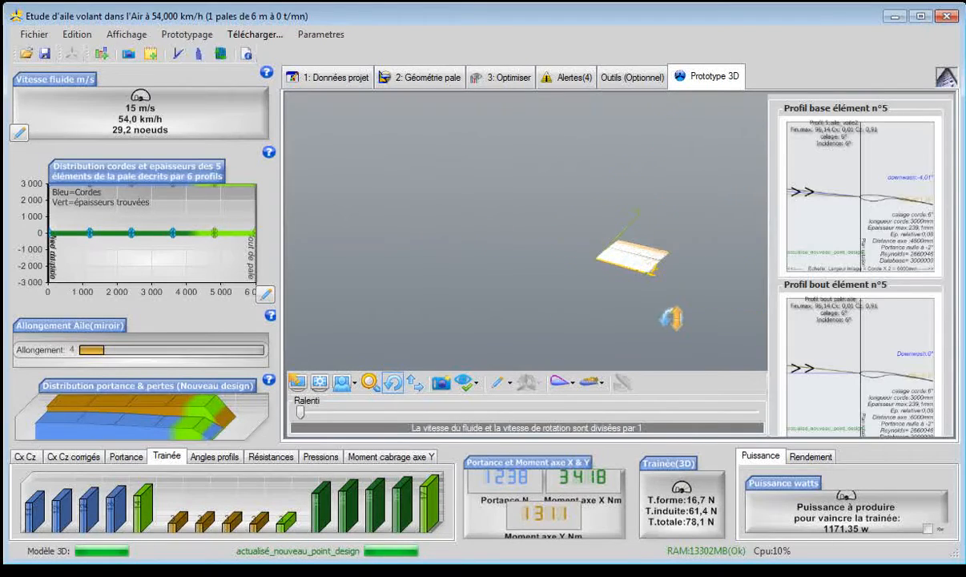
{"action": "left_click", "coordinate": [463, 382]}
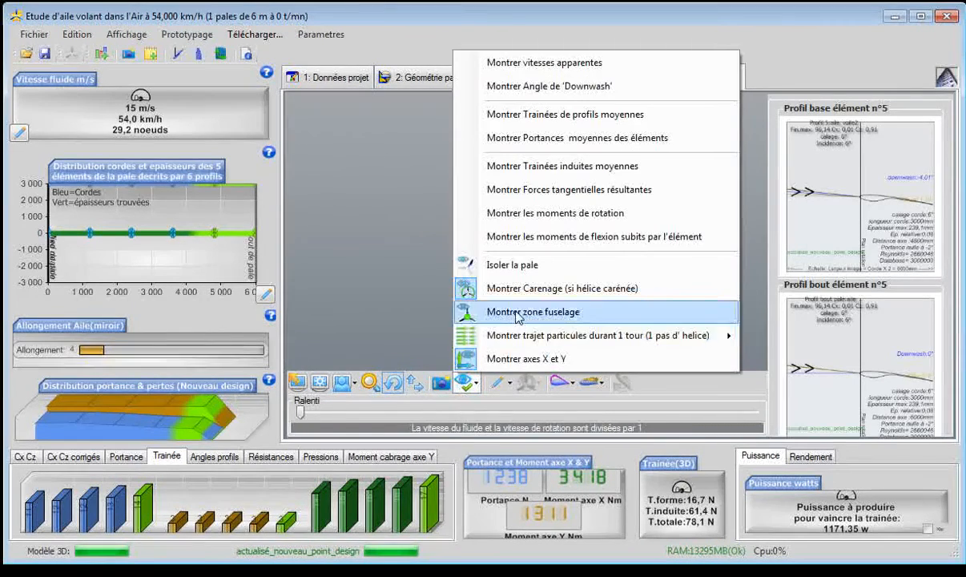
{"action": "mouse_move", "coordinate": [502, 336]}
{"action": "left_click", "coordinate": [781, 338]}
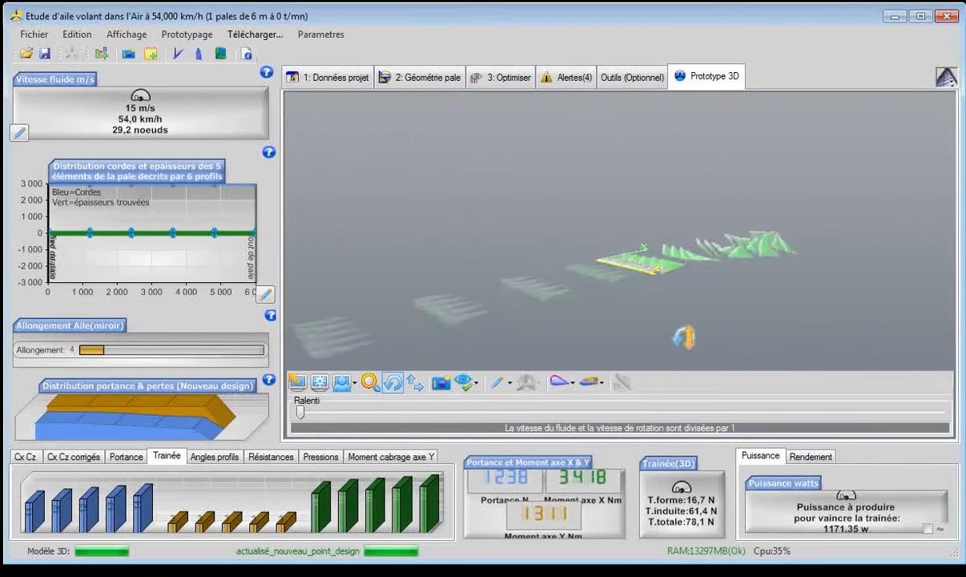
{"action": "left_click_drag", "start_coordinate": [321, 318], "coordinate": [368, 315]}
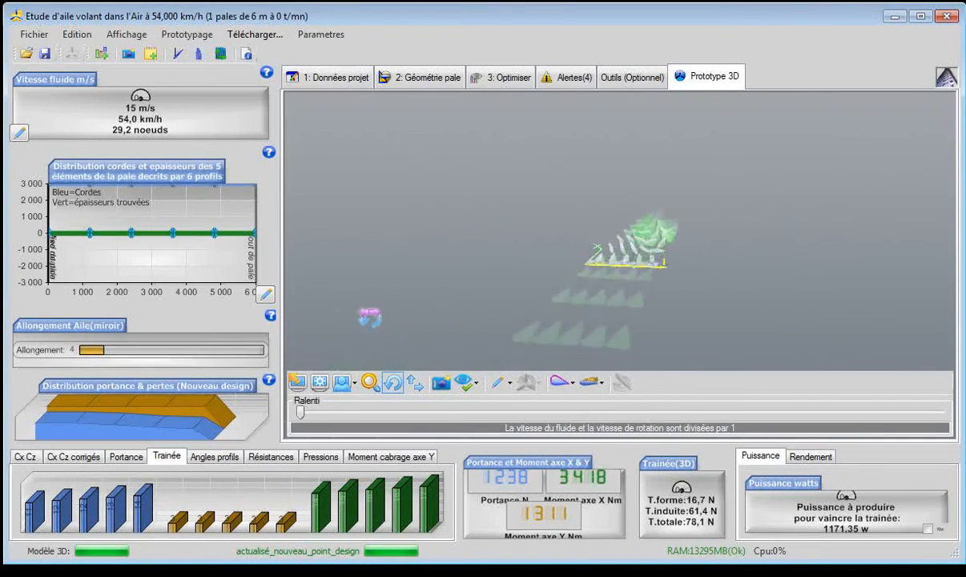
{"action": "scroll", "coordinate": [632, 304], "scroll_direction": "up", "scroll_amount": 5}
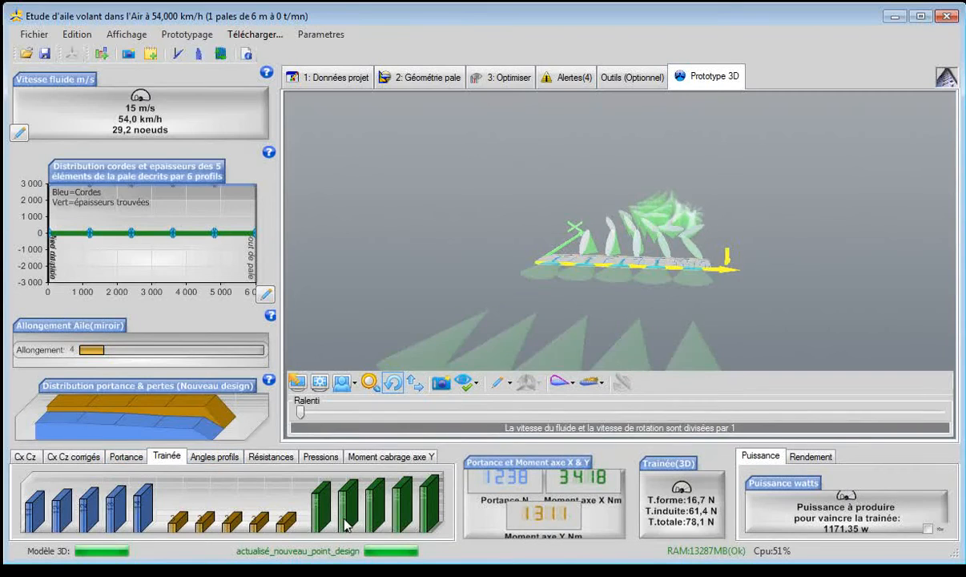
{"action": "left_click", "coordinate": [818, 463]}
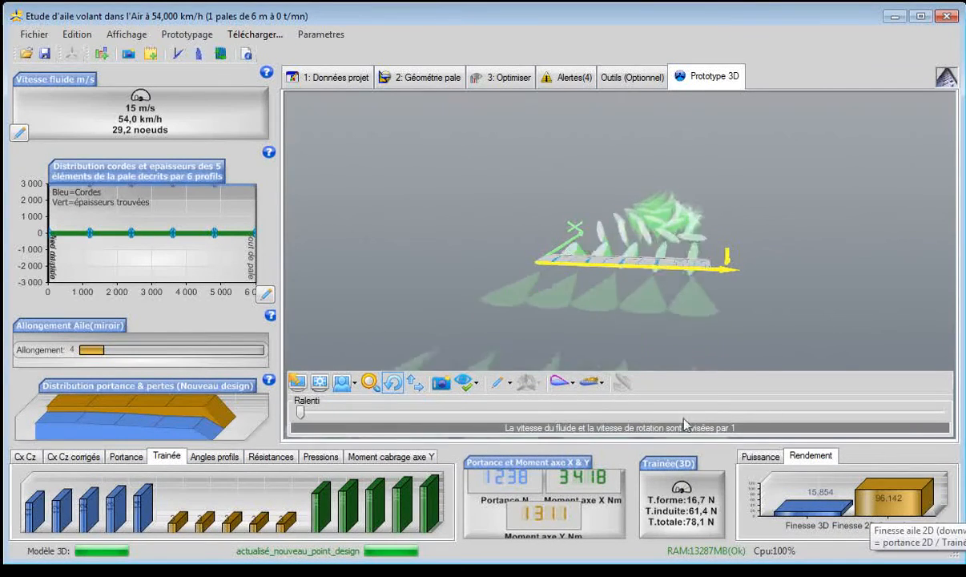
{"action": "scroll", "coordinate": [500, 294], "scroll_direction": "down", "scroll_amount": 5}
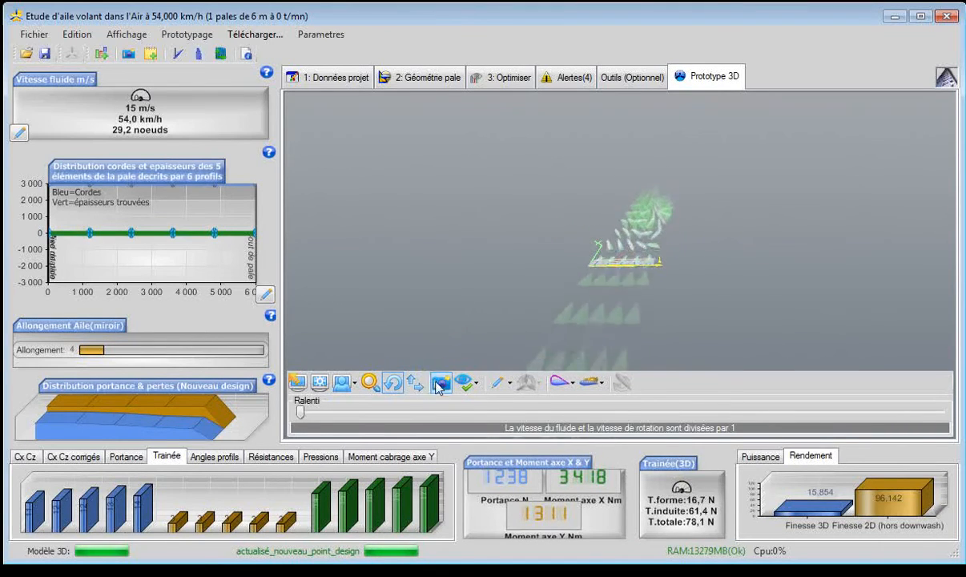
Step: Set the blade's tip chord to 1000 mm and linearise the chord distribution
{"action": "left_click", "coordinate": [334, 76]}
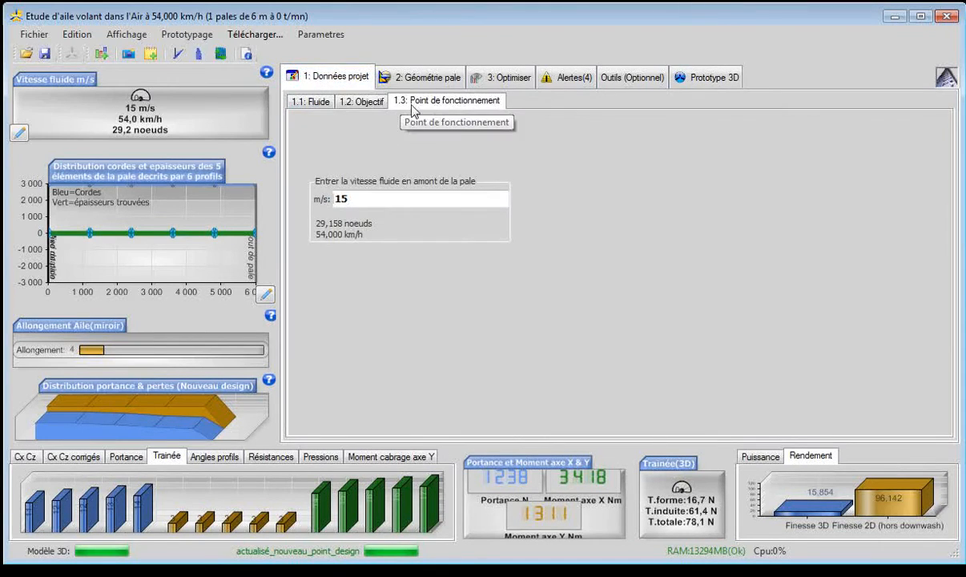
{"action": "left_click", "coordinate": [425, 76]}
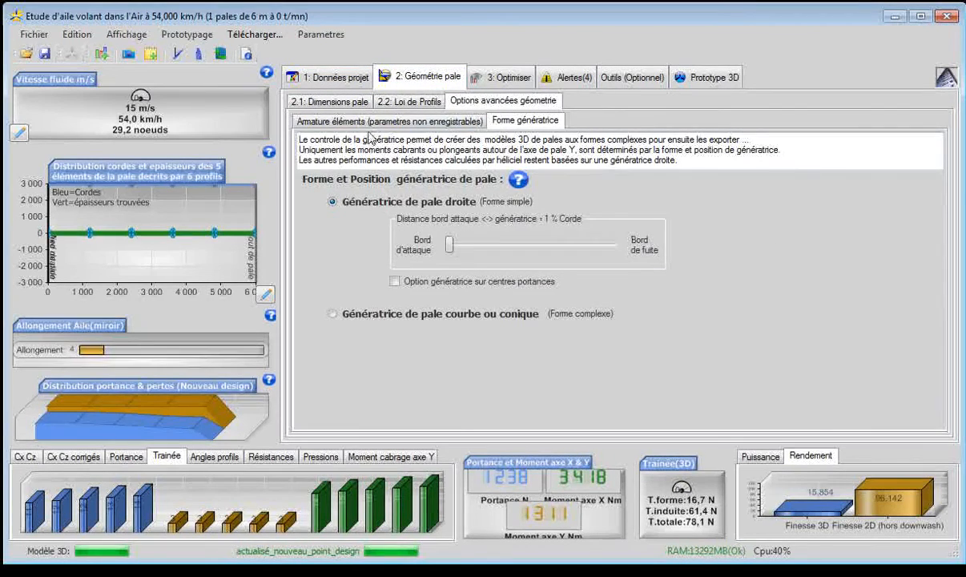
{"action": "left_click", "coordinate": [345, 104]}
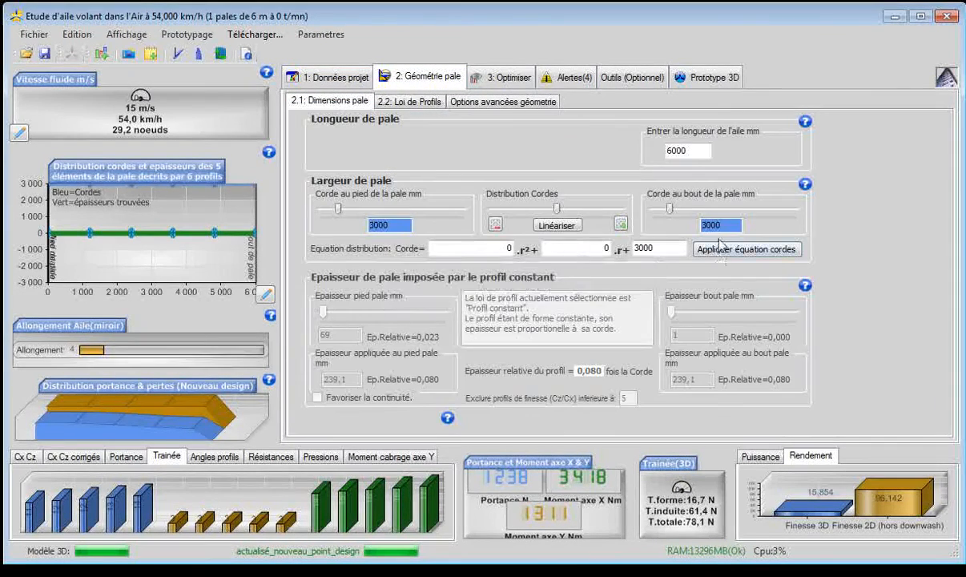
{"action": "type", "text": "1"}
{"action": "key", "text": "Return"}
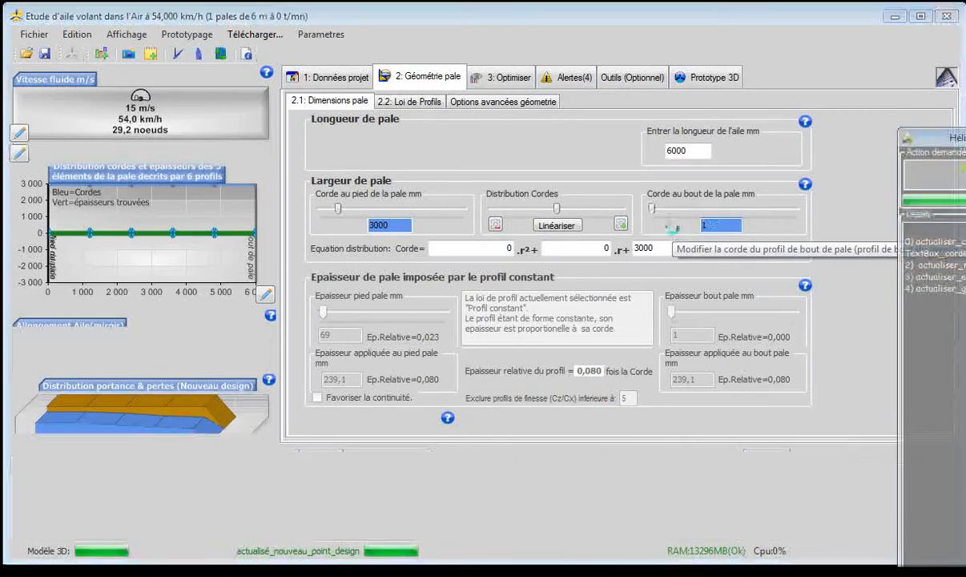
{"action": "type", "text": "0"}
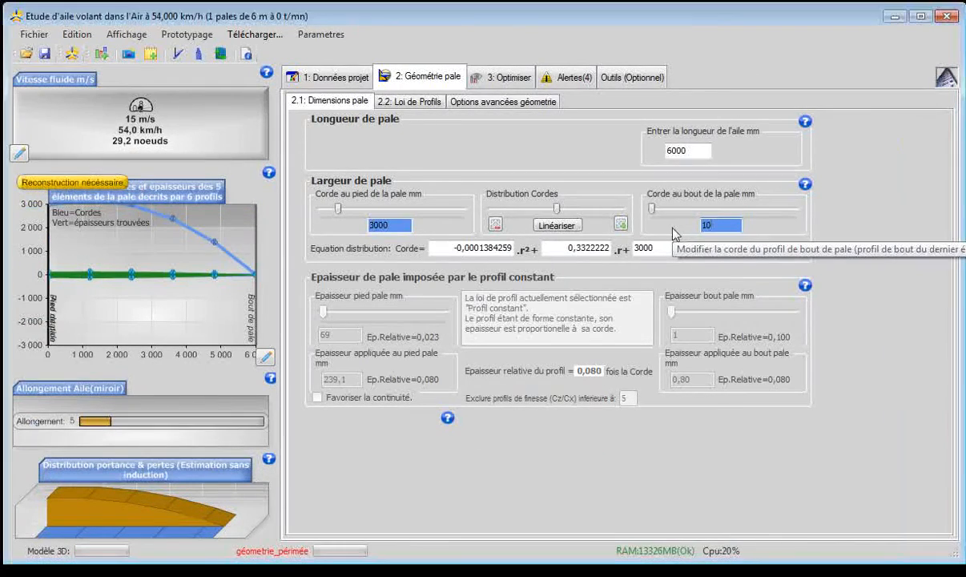
{"action": "type", "text": "00"}
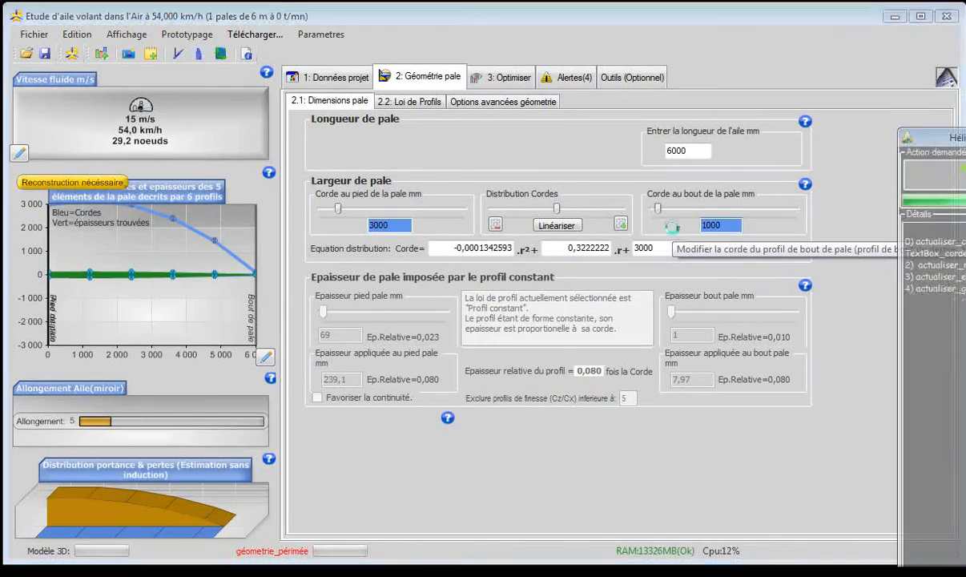
{"action": "left_click", "coordinate": [555, 226]}
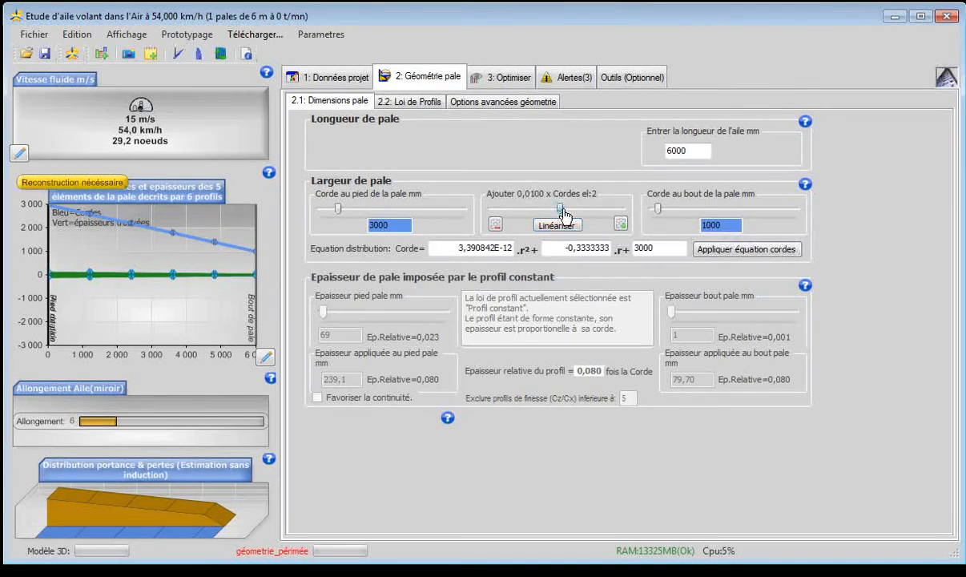
Step: Widen the intermediate chords into a convex, sail-like distribution and rebuild the 3D wing
{"action": "left_click_drag", "start_coordinate": [608, 213], "coordinate": [608, 213]}
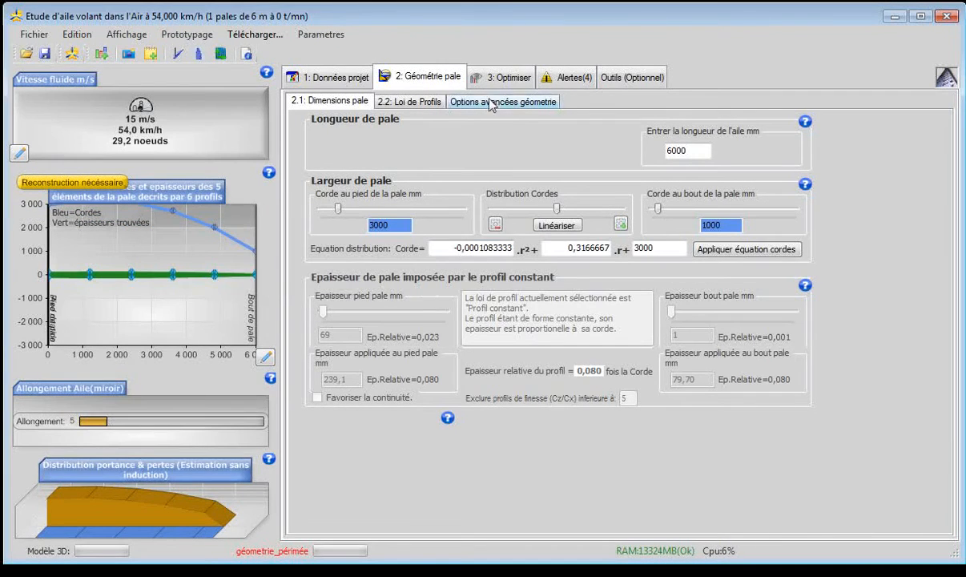
{"action": "left_click", "coordinate": [73, 56]}
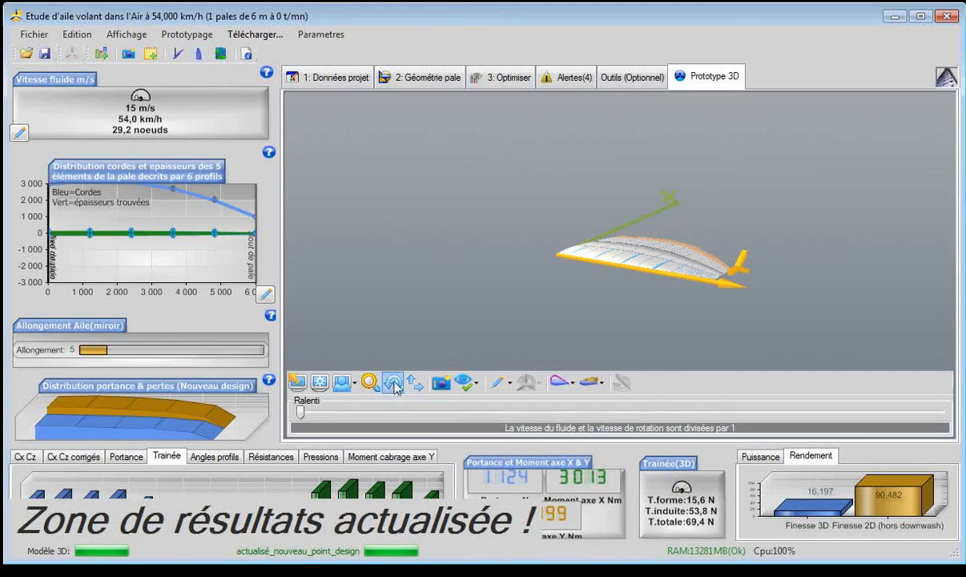
{"action": "left_click_drag", "start_coordinate": [570, 346], "coordinate": [422, 359]}
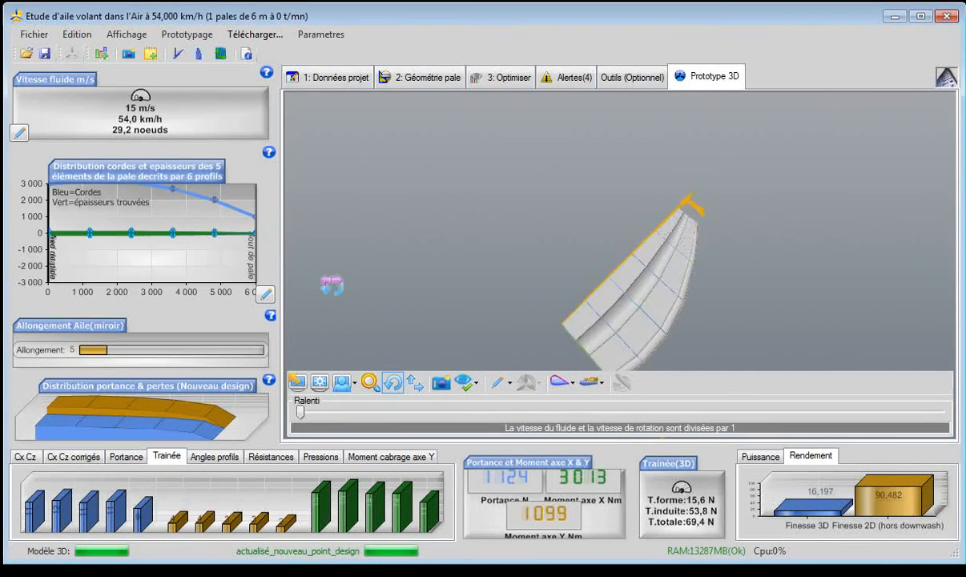
{"action": "left_click_drag", "start_coordinate": [332, 286], "coordinate": [266, 280]}
{"action": "left_click_drag", "start_coordinate": [513, 280], "coordinate": [544, 261]}
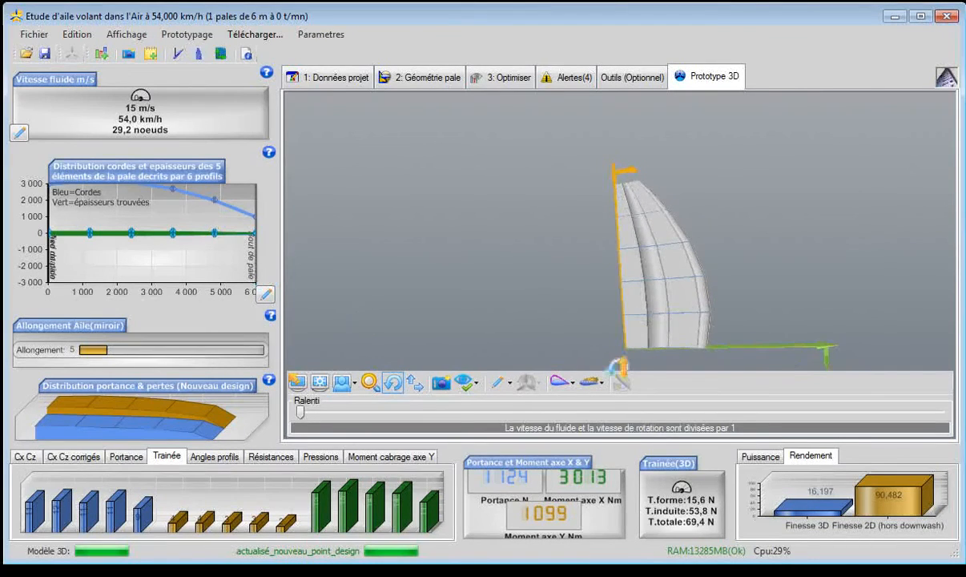
Step: Show the particle paths over one turn around the sail-shaped wing, and examine the flow through it from the side
{"action": "scroll", "coordinate": [620, 367], "scroll_direction": "up", "scroll_amount": 4}
{"action": "scroll", "coordinate": [619, 366], "scroll_direction": "down", "scroll_amount": 7}
{"action": "left_click_drag", "start_coordinate": [620, 365], "coordinate": [475, 280]}
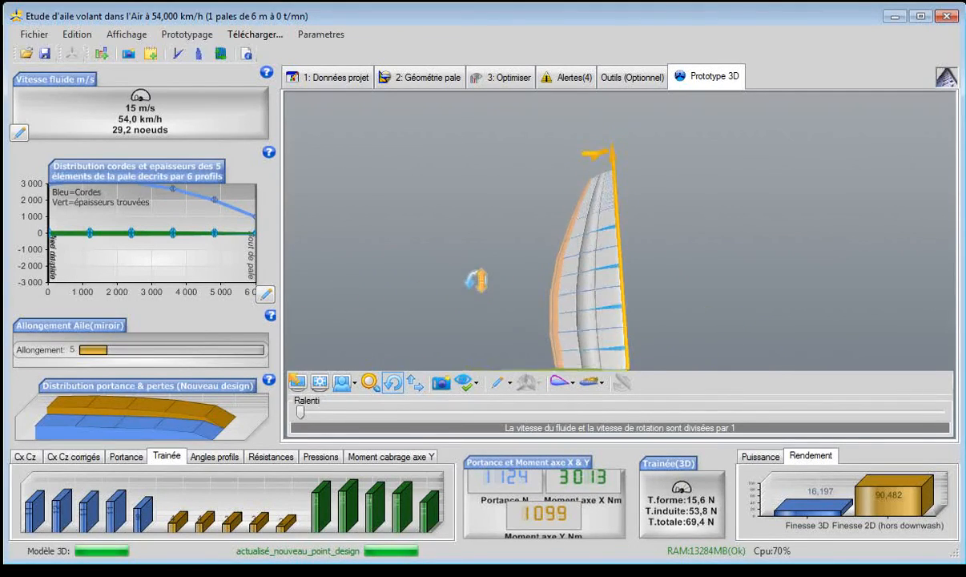
{"action": "left_click", "coordinate": [464, 386]}
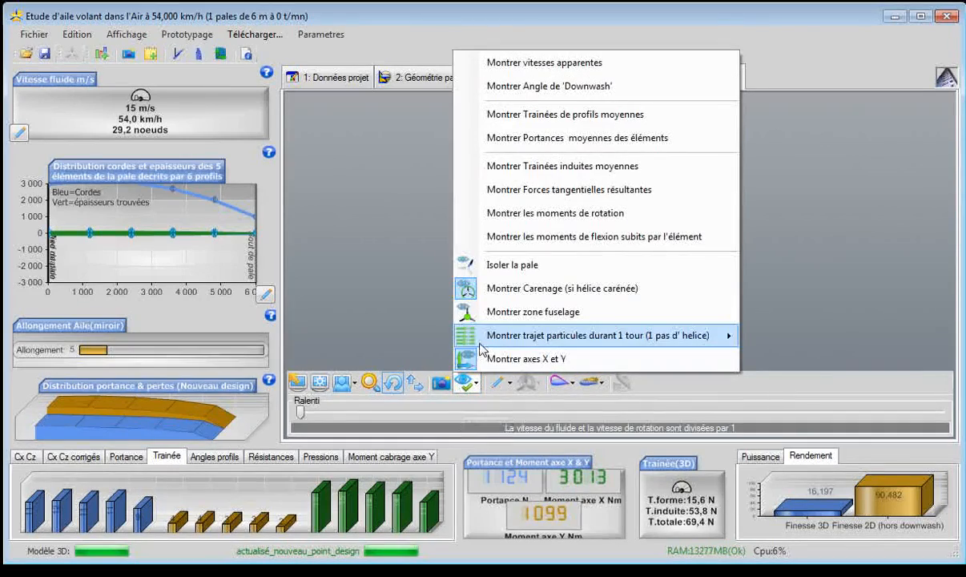
{"action": "mouse_move", "coordinate": [609, 335]}
{"action": "left_click", "coordinate": [806, 338]}
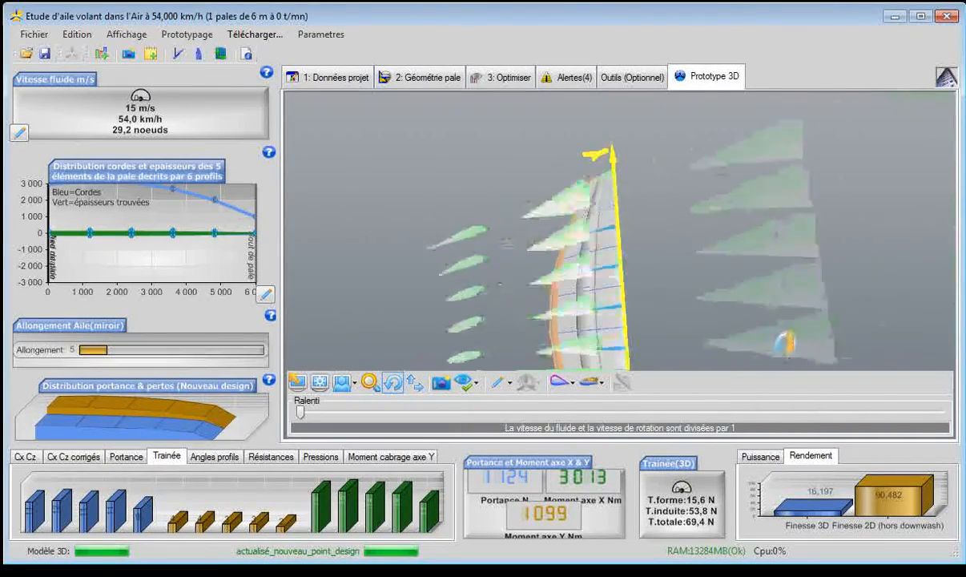
{"action": "left_click_drag", "start_coordinate": [760, 350], "coordinate": [834, 351]}
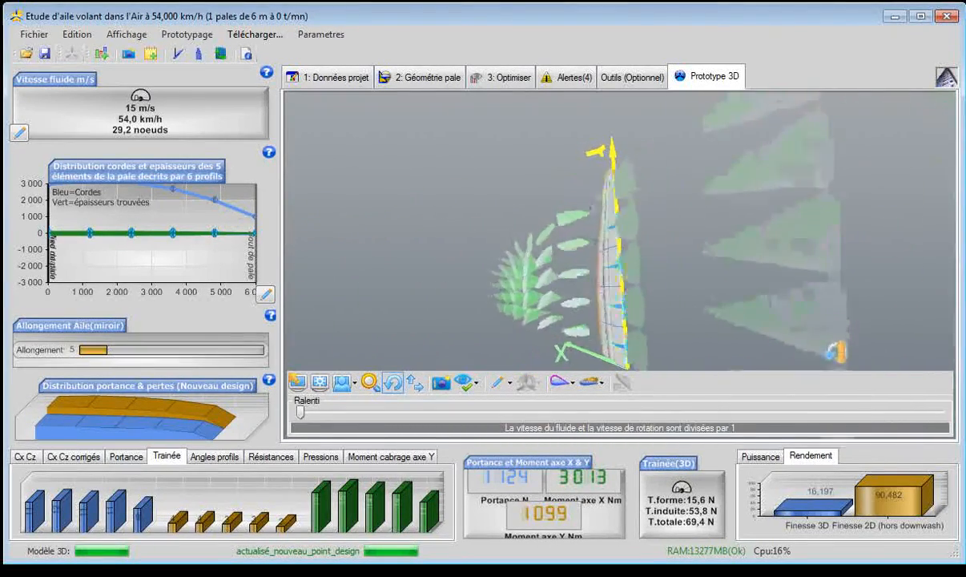
{"action": "scroll", "coordinate": [767, 350], "scroll_direction": "down", "scroll_amount": 5}
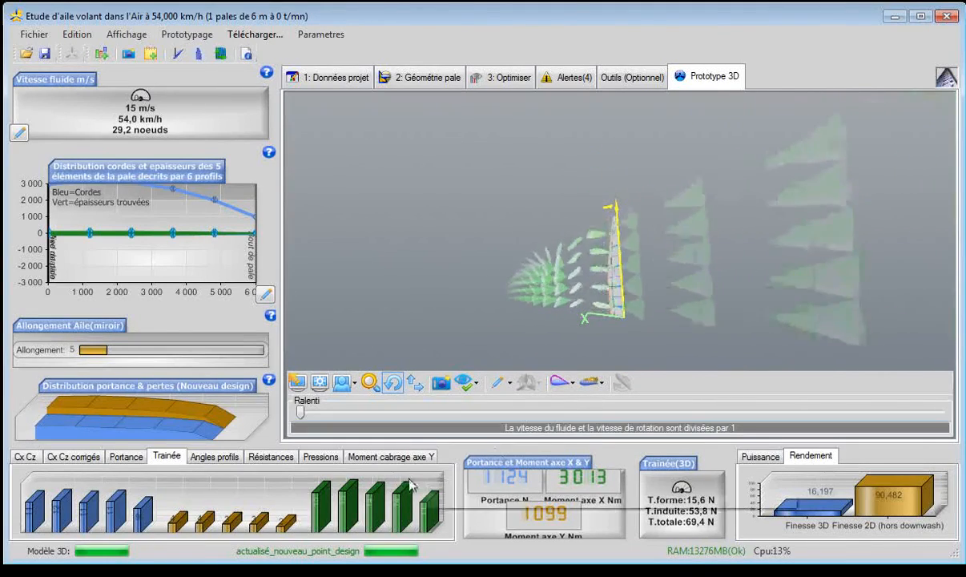
Step: Review the pressure chart and the structural resistance chart for the wing's elements
{"action": "left_click", "coordinate": [320, 456]}
{"action": "left_click", "coordinate": [289, 462]}
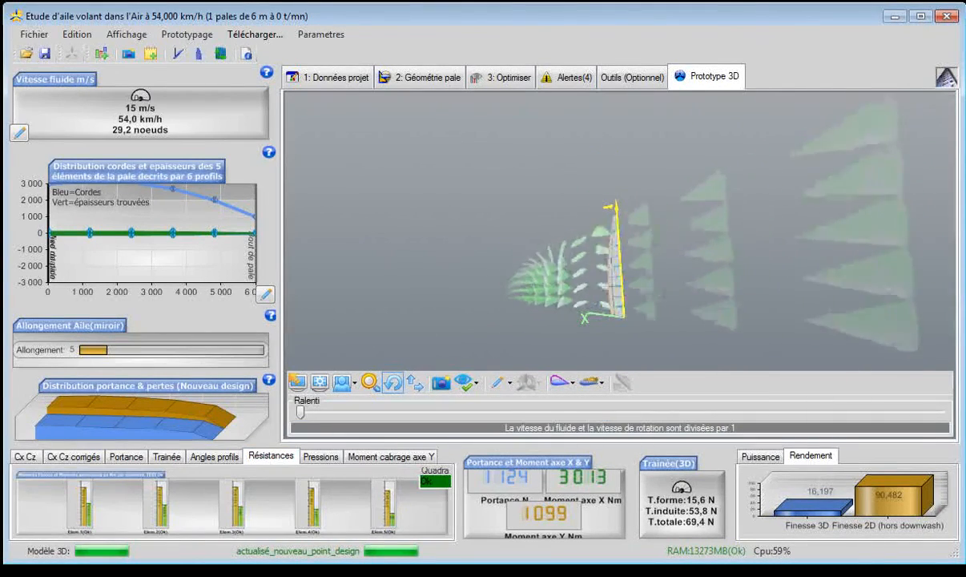